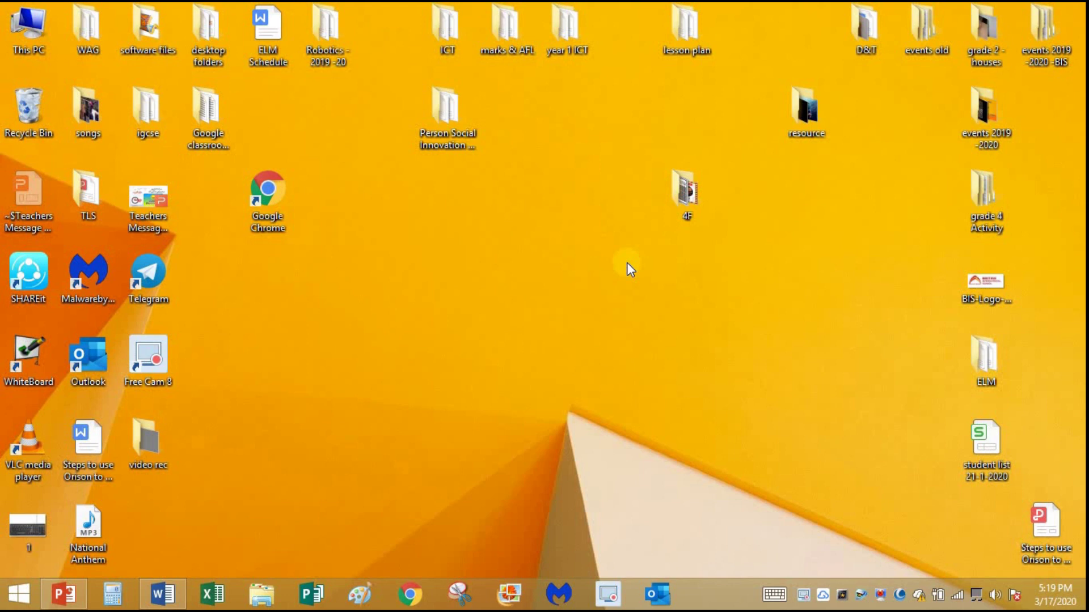
Launch Chrome maximized and go to gmail.com
{"action": "double_click", "coordinate": [262, 194]}
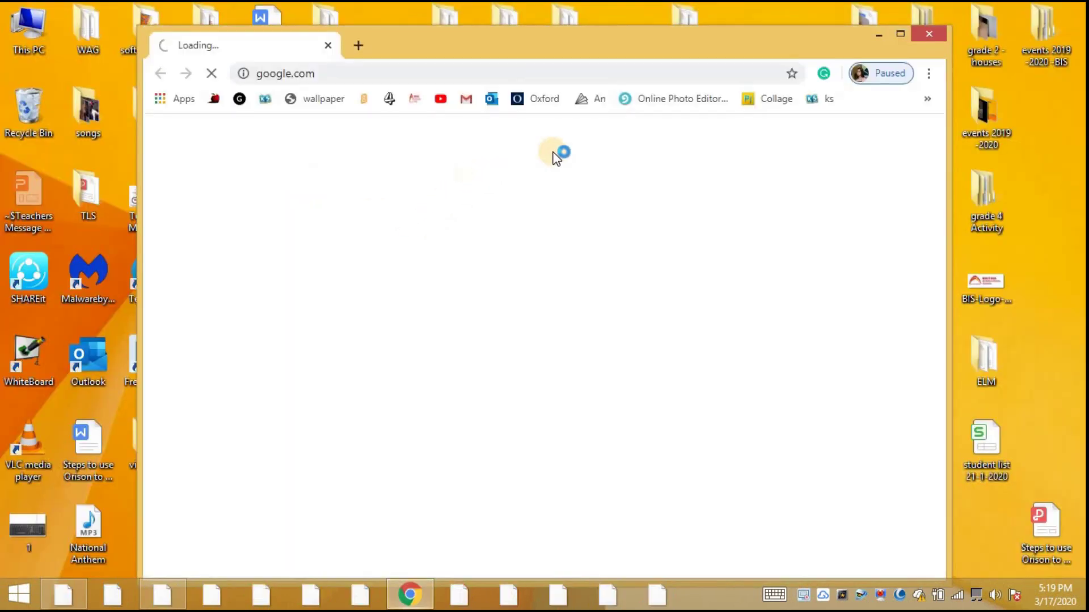
{"action": "left_click", "coordinate": [900, 34]}
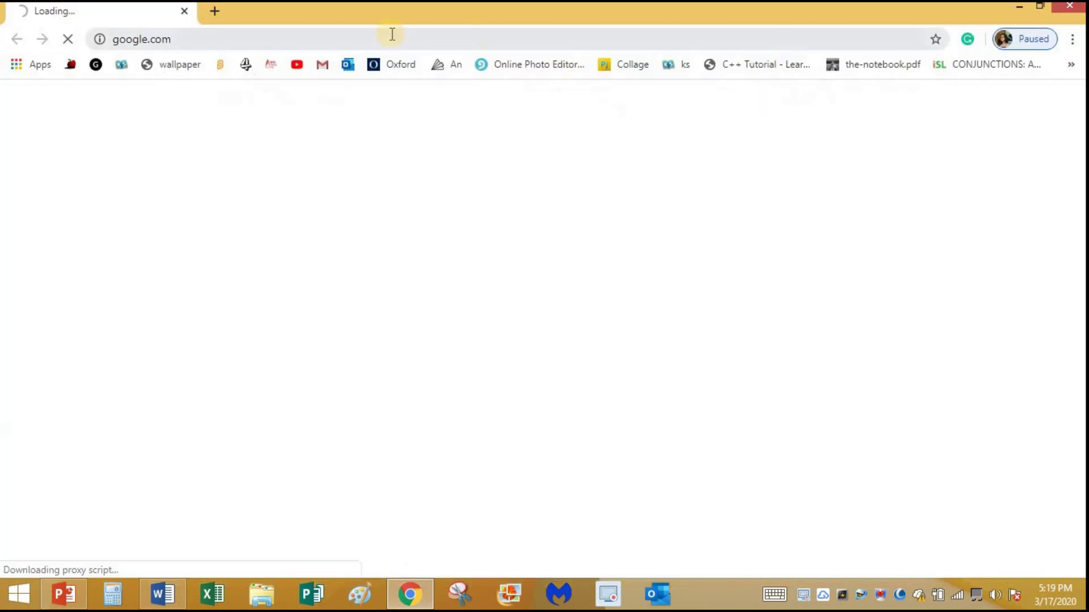
{"action": "left_click", "coordinate": [339, 41]}
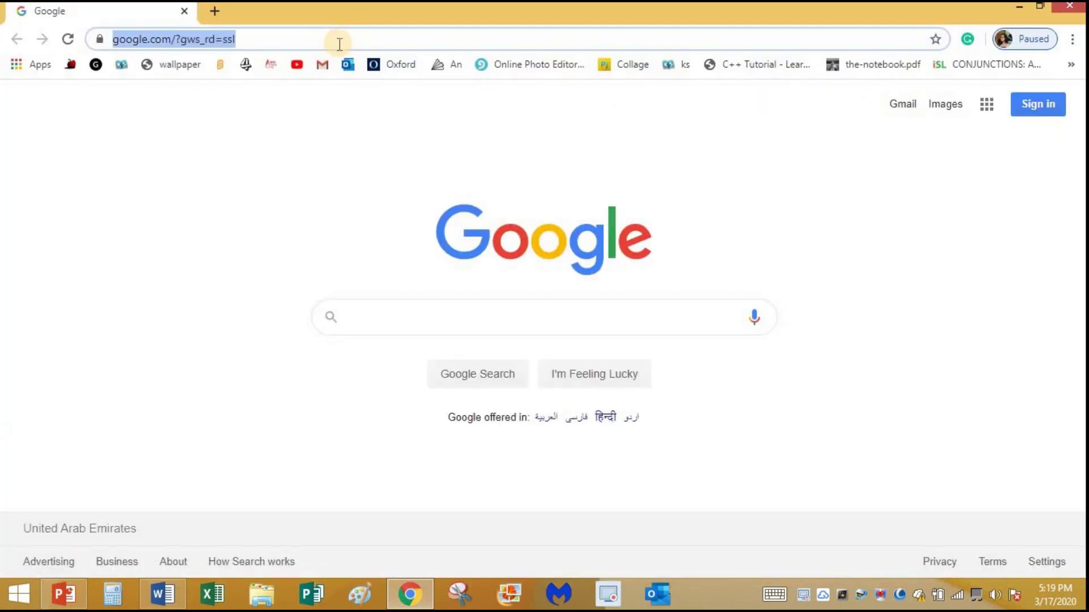
{"action": "type", "text": "gmail"}
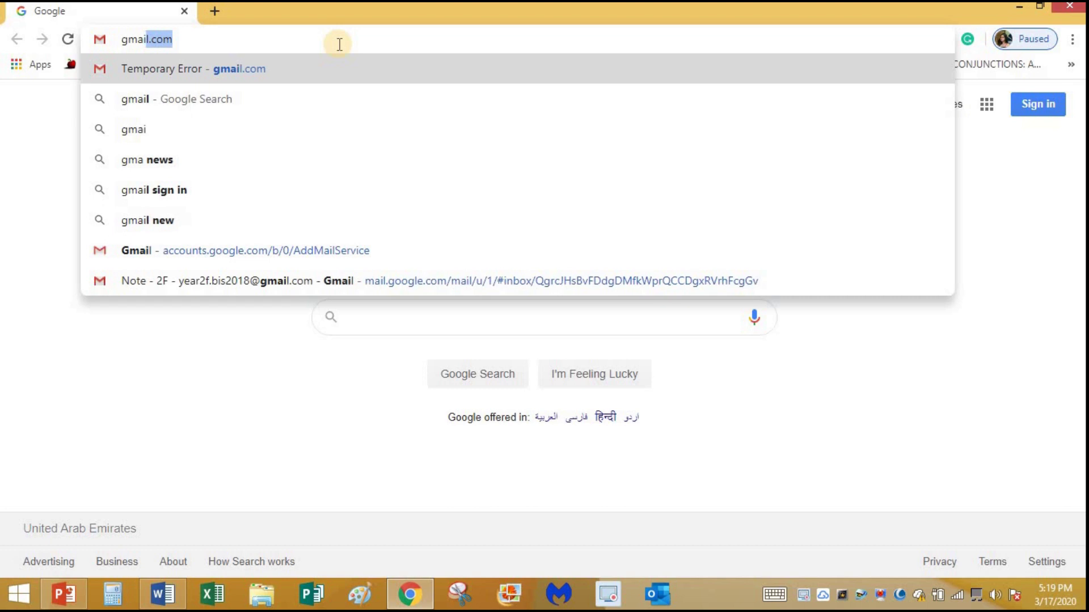
{"action": "type", "text": ".com"}
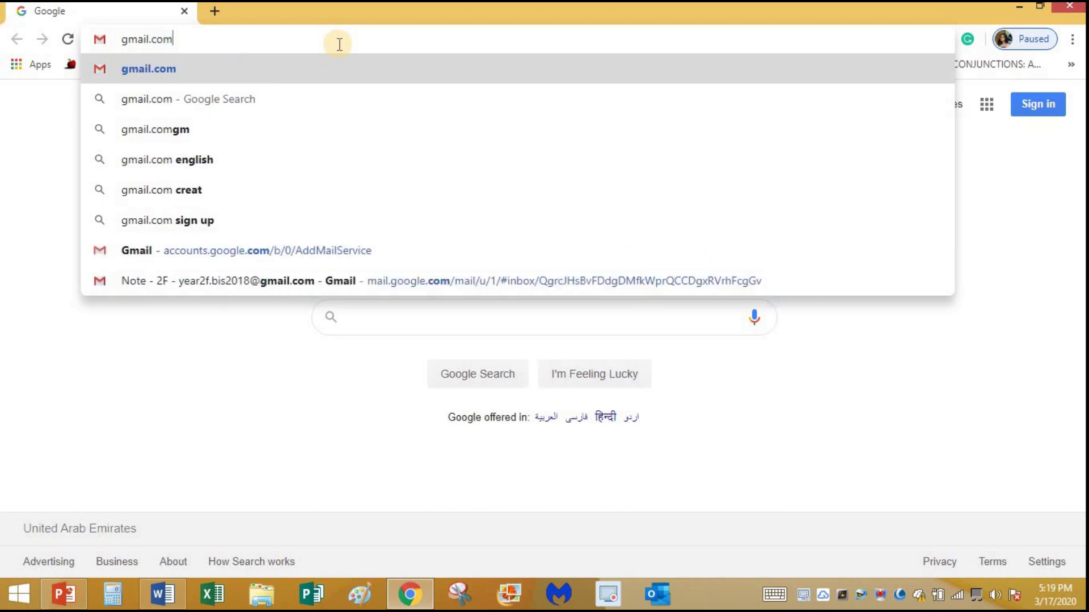
{"action": "key", "text": "Return"}
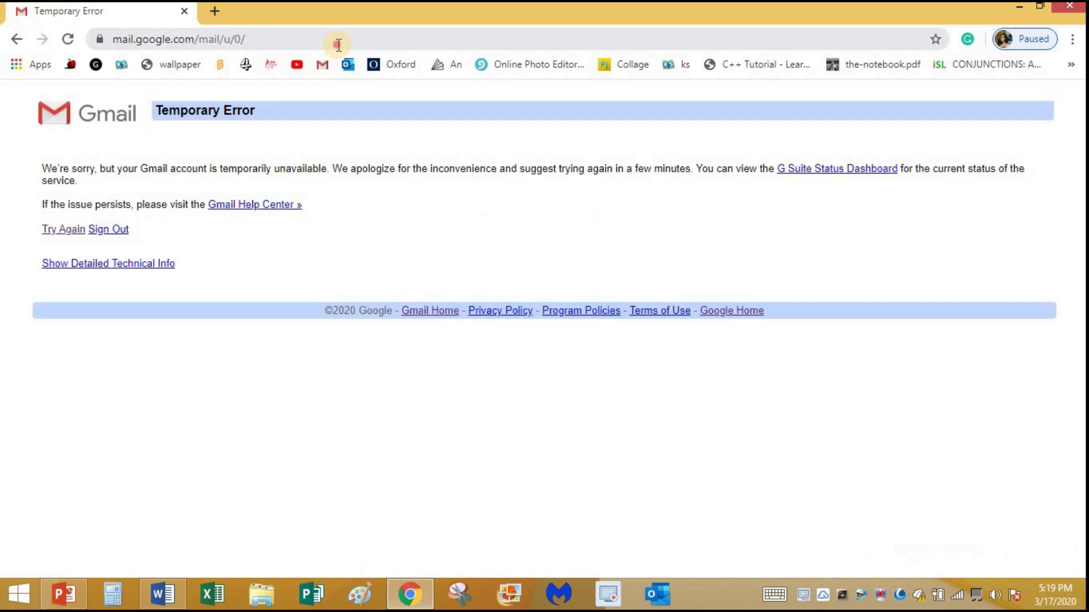
Reload Gmail after the error and sign in with the school account and its password
{"action": "left_click", "coordinate": [337, 45]}
{"action": "key", "text": "Return"}
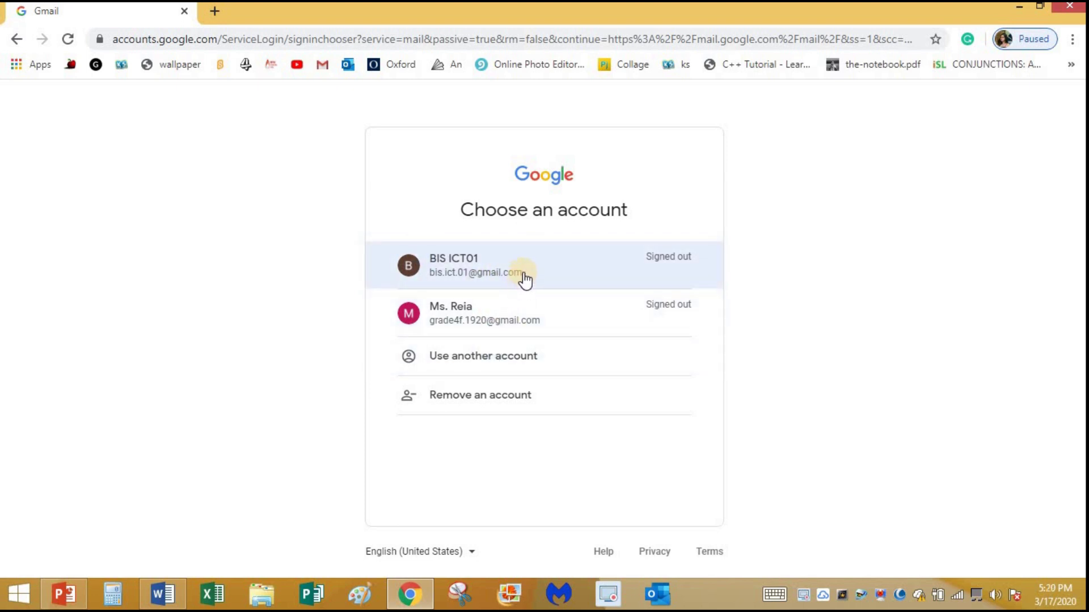
{"action": "left_click", "coordinate": [475, 267]}
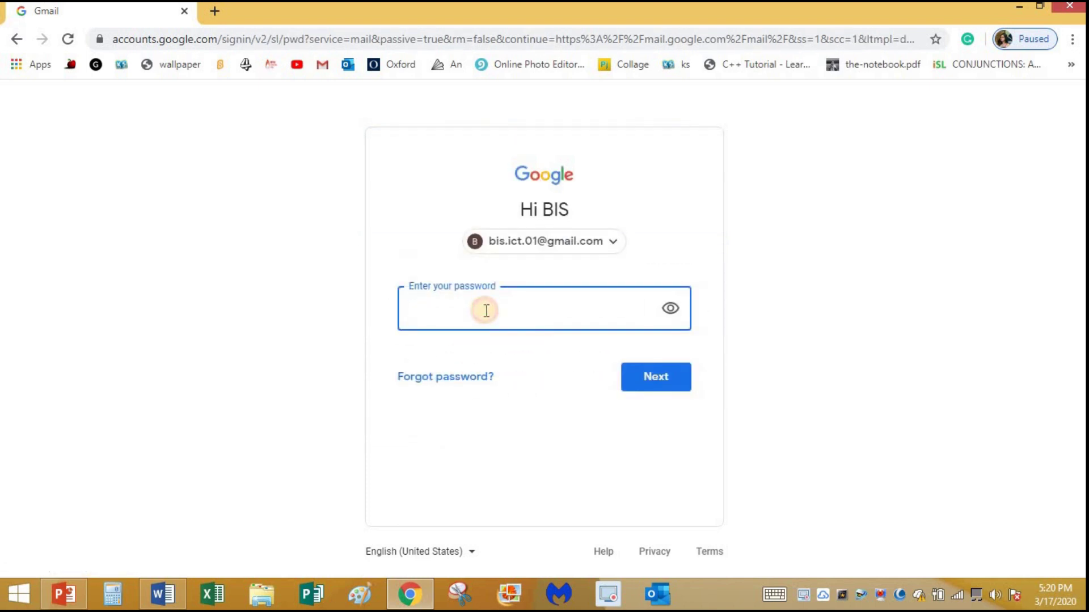
{"action": "type", "text": "••"}
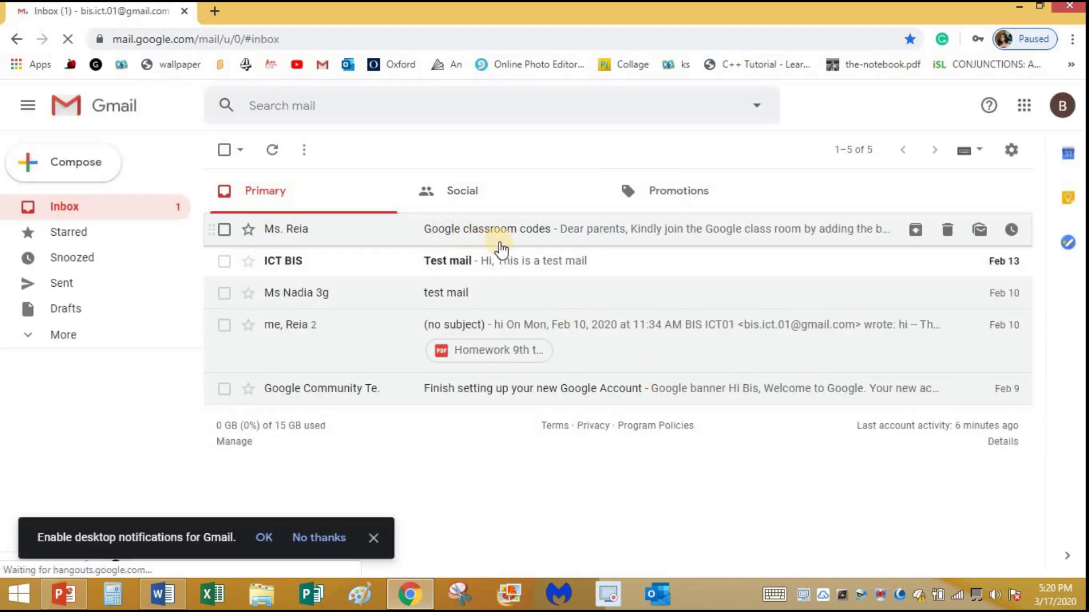
Read the 'Google classroom codes' email, then launch Classroom from the Google apps grid
{"action": "left_click", "coordinate": [550, 229]}
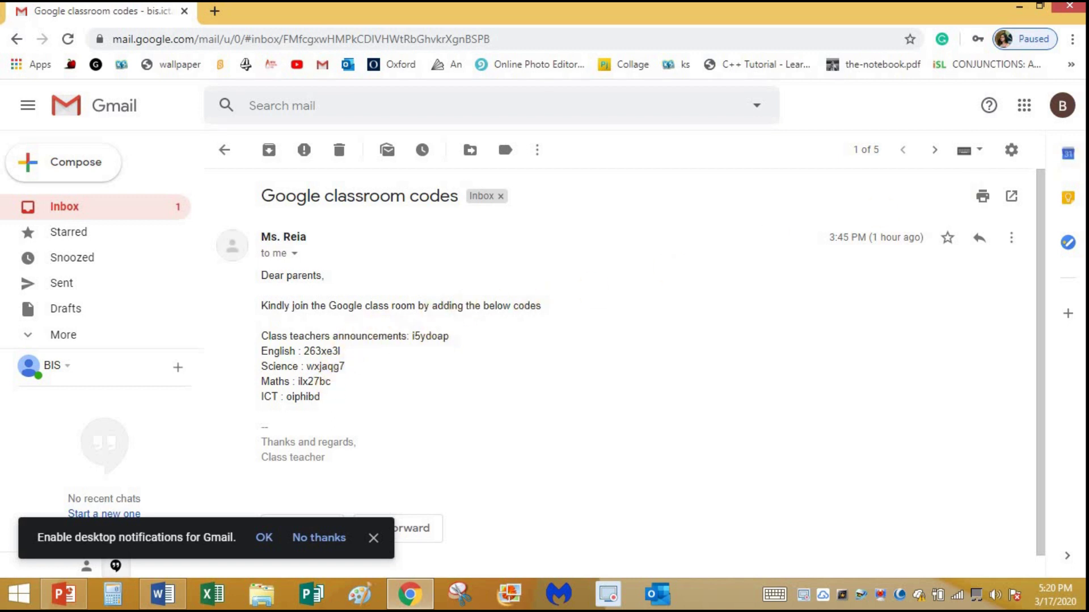
{"action": "left_click", "coordinate": [1024, 107]}
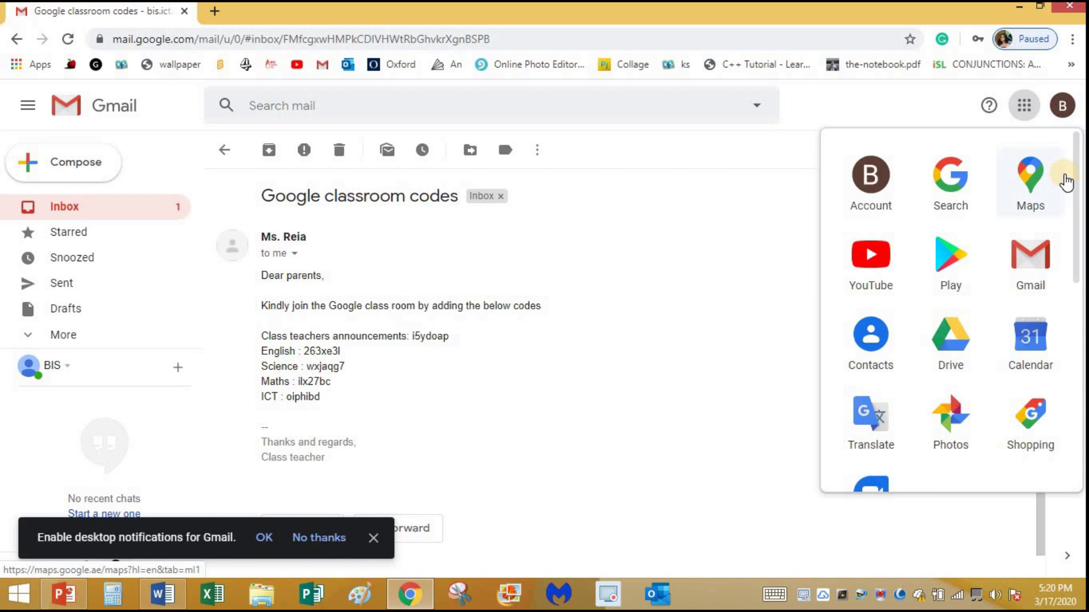
{"action": "left_click_drag", "start_coordinate": [1075, 216], "coordinate": [1001, 375]}
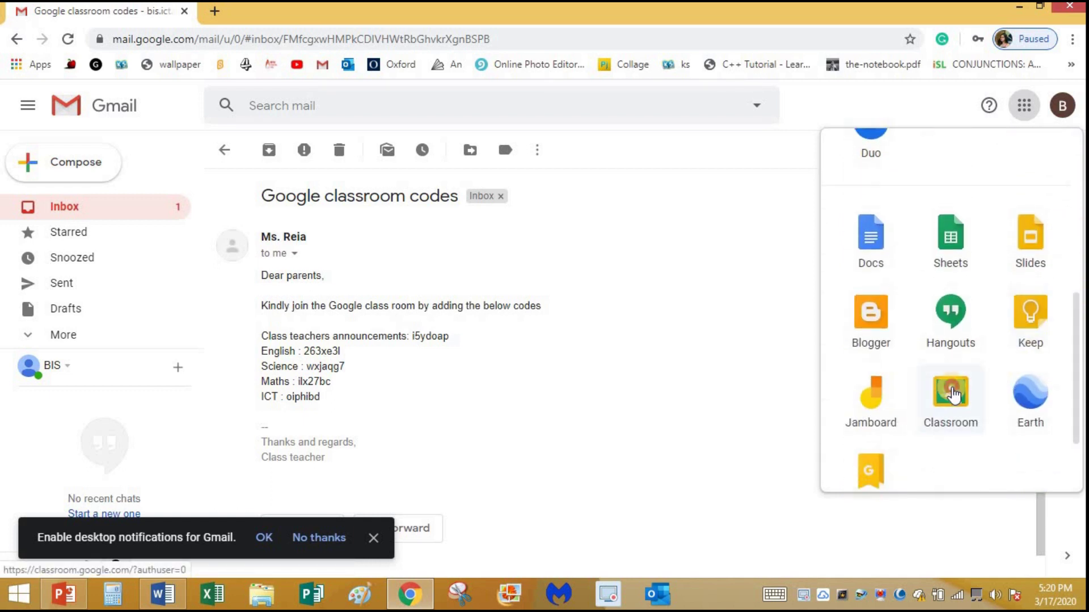
{"action": "left_click", "coordinate": [953, 381]}
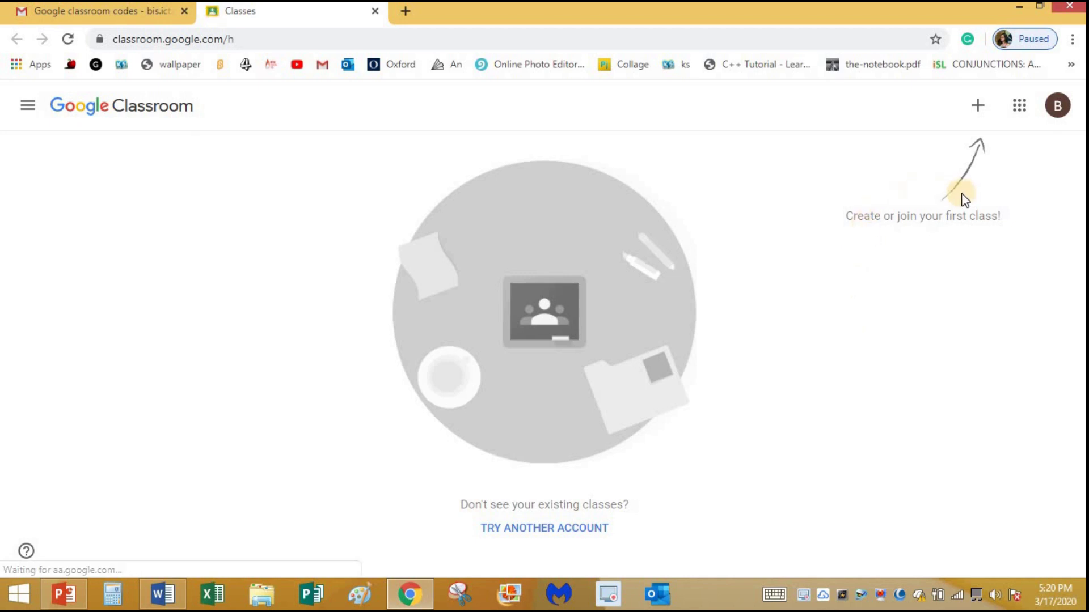
Join the Grade 4F Class teacher Announcement class by pasting the announcements code from the email
{"action": "left_click", "coordinate": [976, 109]}
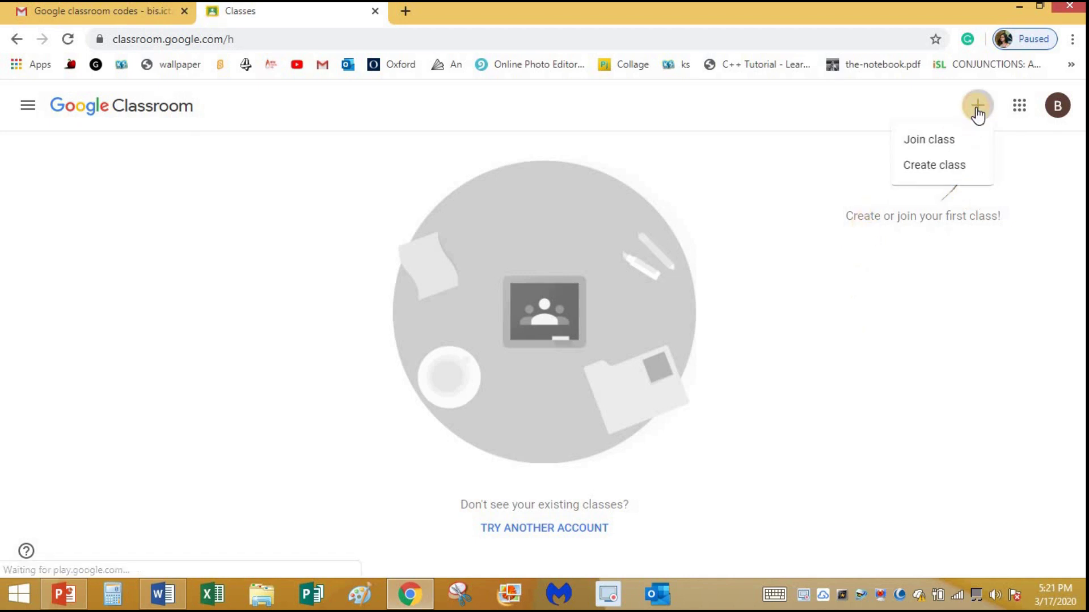
{"action": "left_click", "coordinate": [927, 142]}
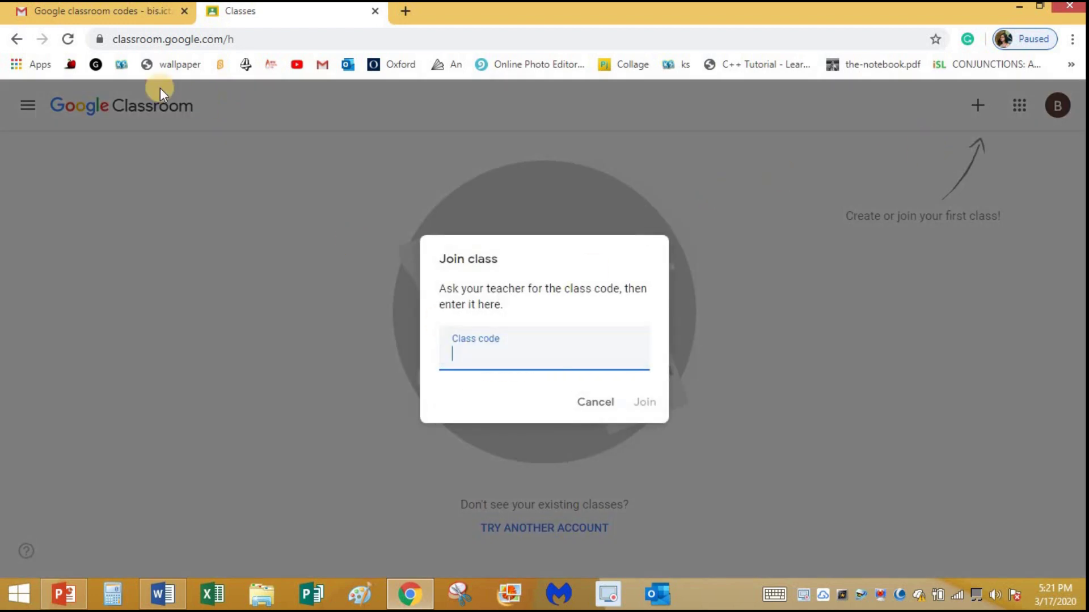
{"action": "left_click", "coordinate": [154, 8]}
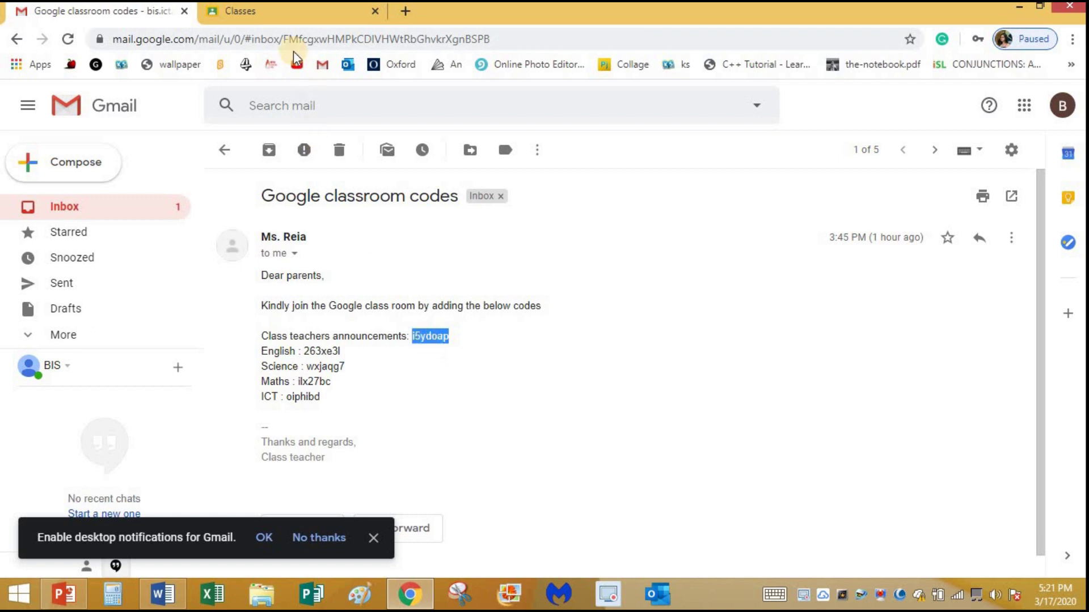
{"action": "left_click", "coordinate": [304, 15]}
{"action": "left_click", "coordinate": [461, 357]}
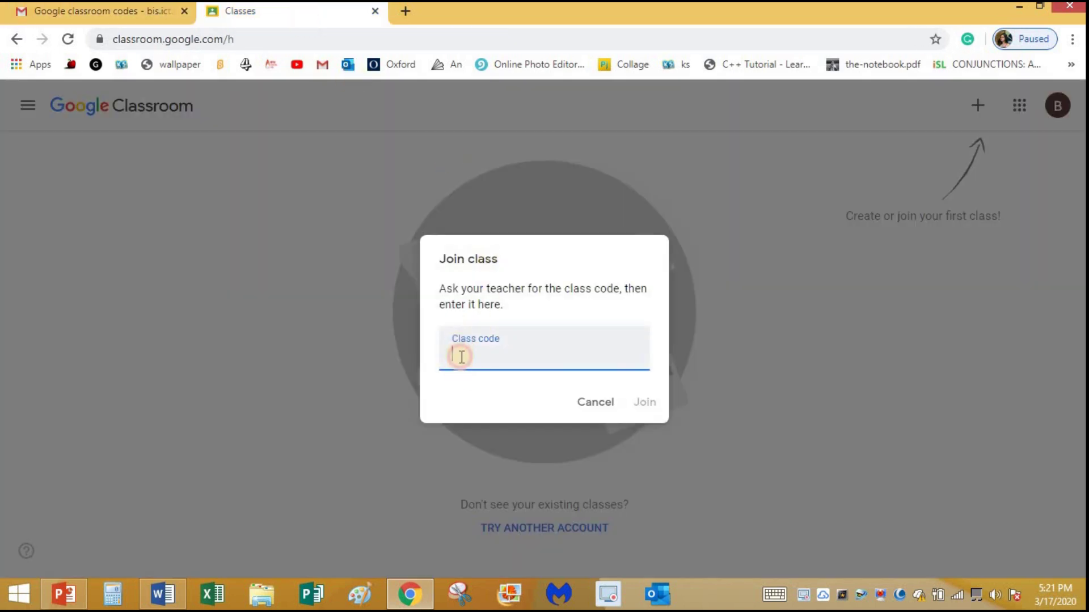
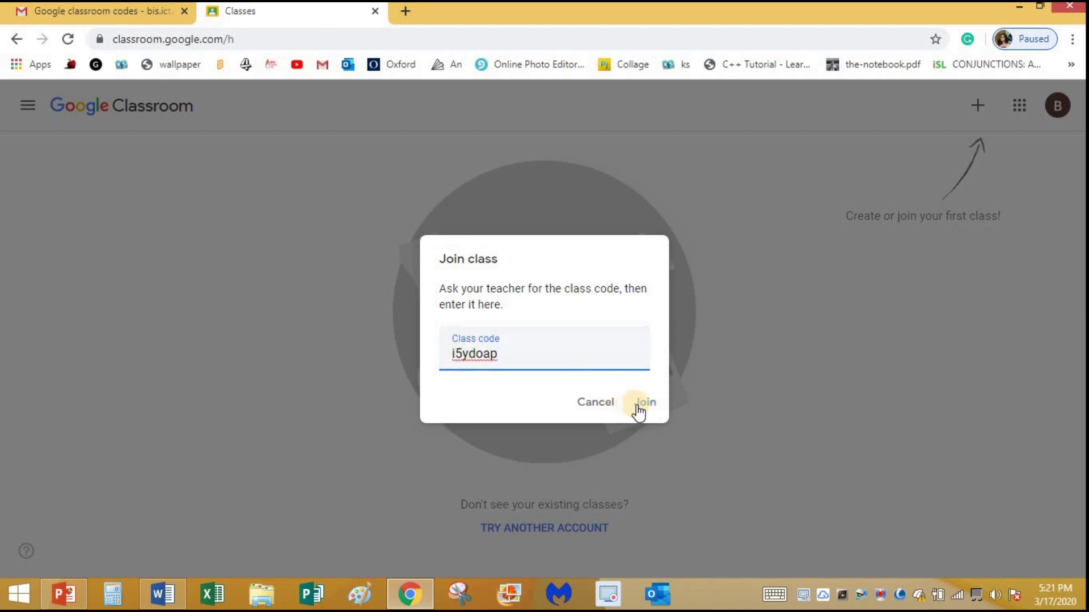
{"action": "left_click", "coordinate": [644, 404]}
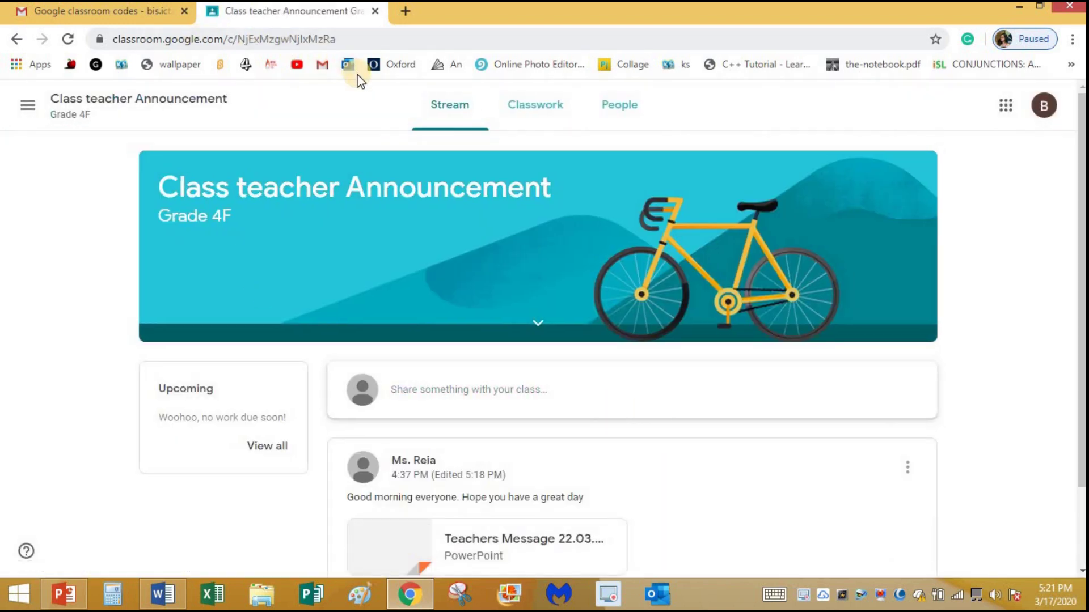
Open the Teachers Message 22.03.2020.pptx attachment from the stream and browse its slides
{"action": "scroll", "coordinate": [476, 398], "scroll_direction": "down", "scroll_amount": 2}
{"action": "scroll", "coordinate": [475, 398], "scroll_direction": "up", "scroll_amount": 2}
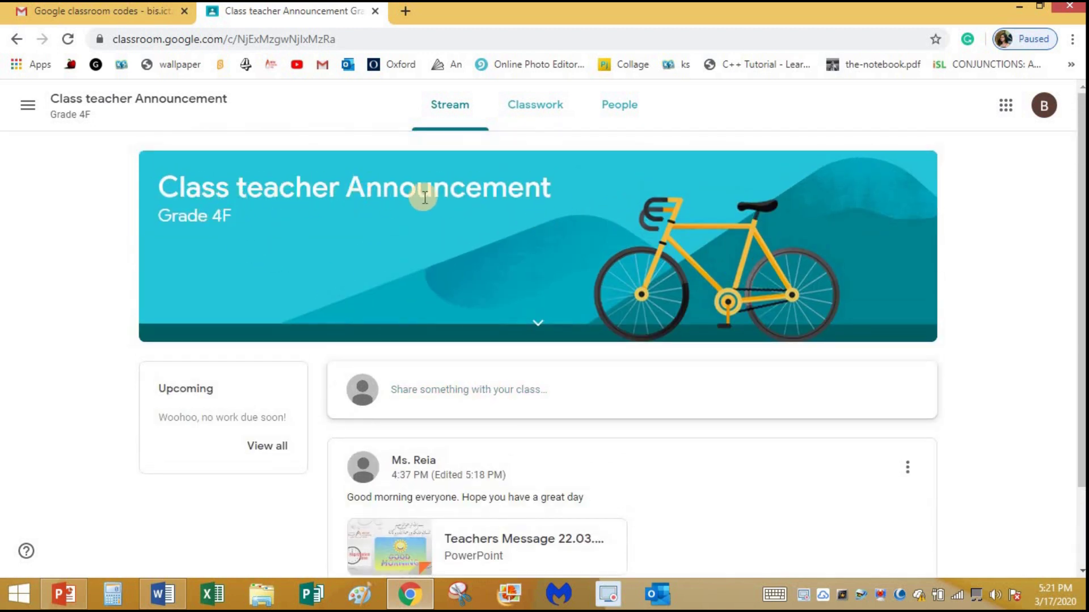
{"action": "scroll", "coordinate": [508, 317], "scroll_direction": "down", "scroll_amount": 2}
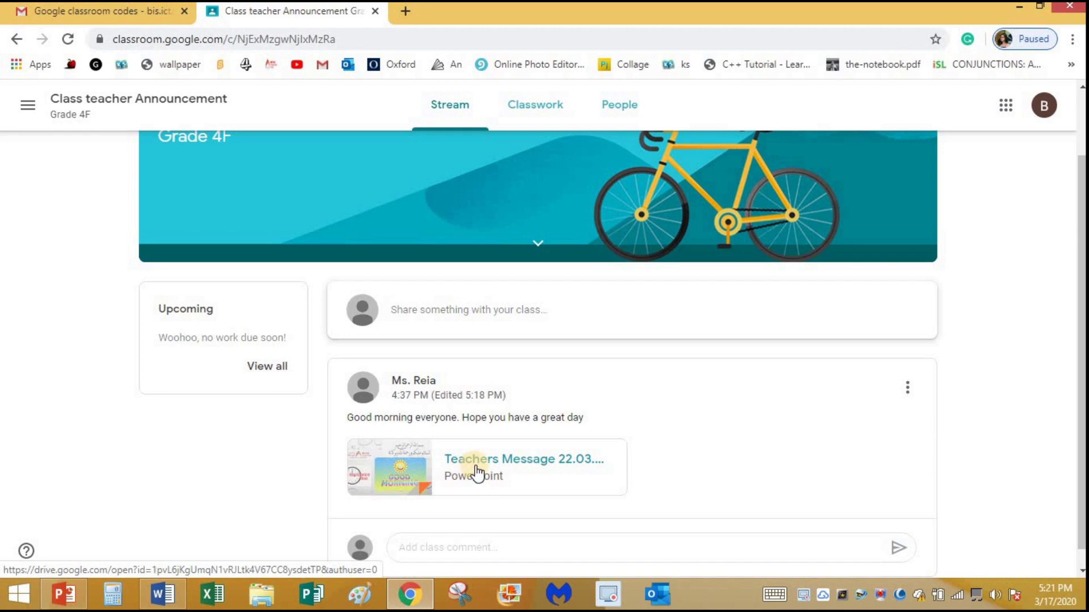
{"action": "left_click", "coordinate": [523, 467]}
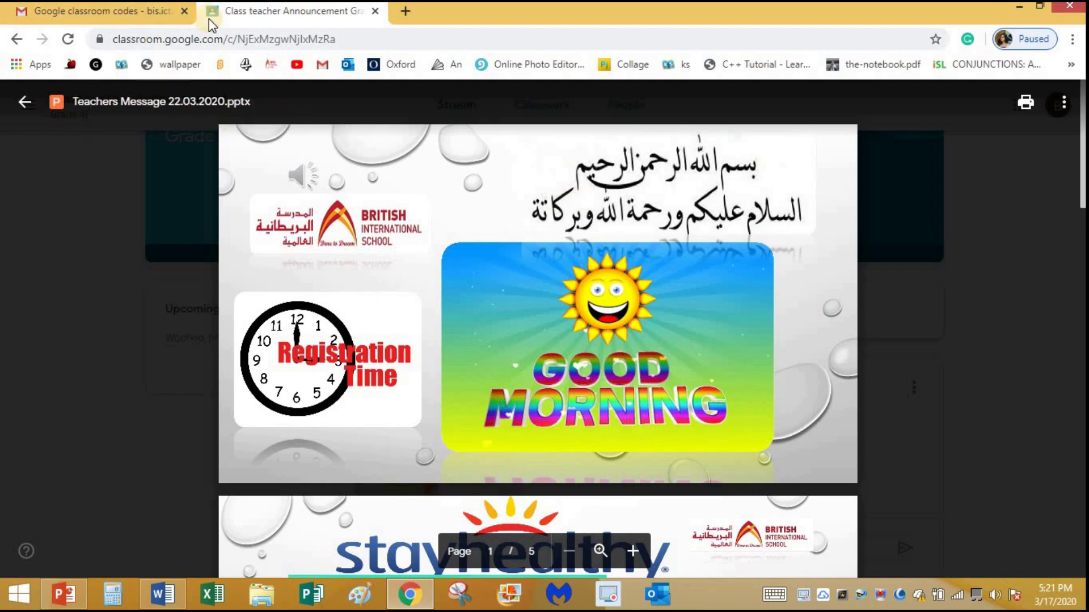
{"action": "scroll", "coordinate": [652, 244], "scroll_direction": "down", "scroll_amount": 10}
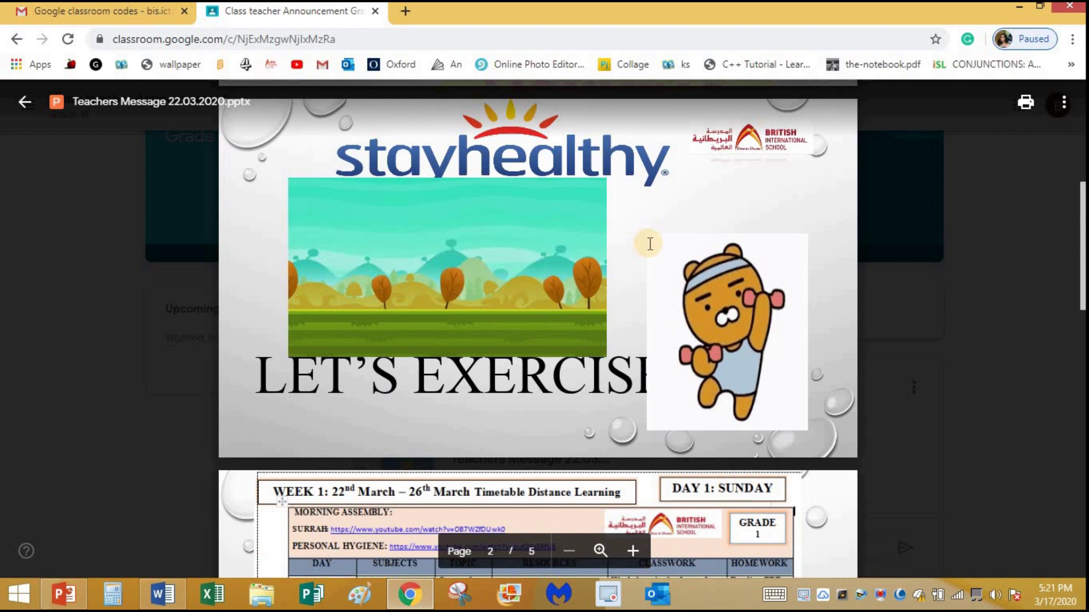
{"action": "scroll", "coordinate": [652, 243], "scroll_direction": "up", "scroll_amount": 10}
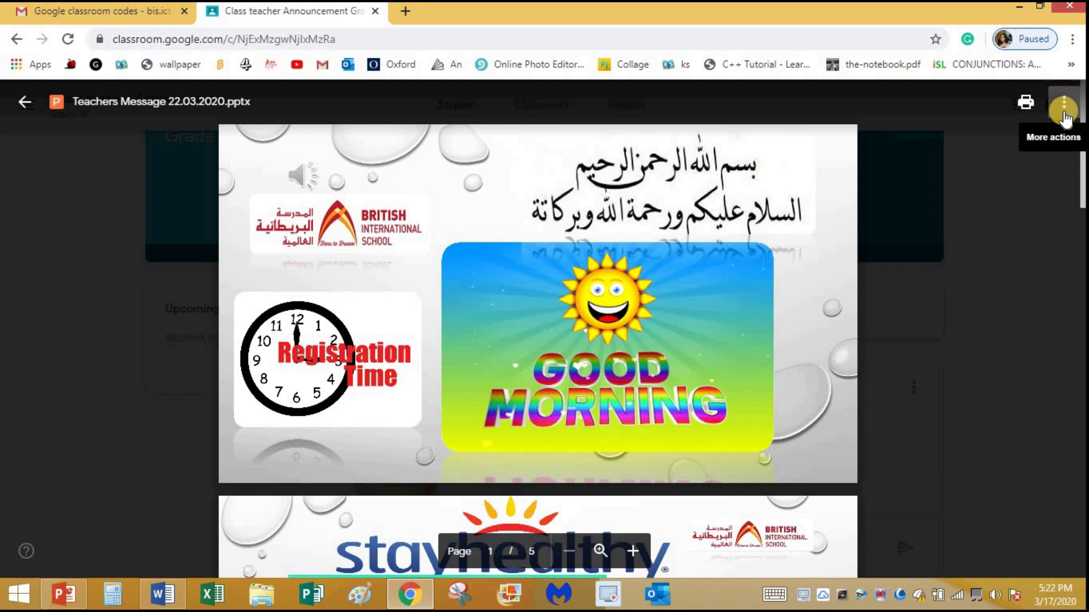
Open the presentation in Drive and download Teachers Message 22.03.2020.pptx
{"action": "left_click", "coordinate": [1063, 113]}
{"action": "left_click", "coordinate": [991, 187]}
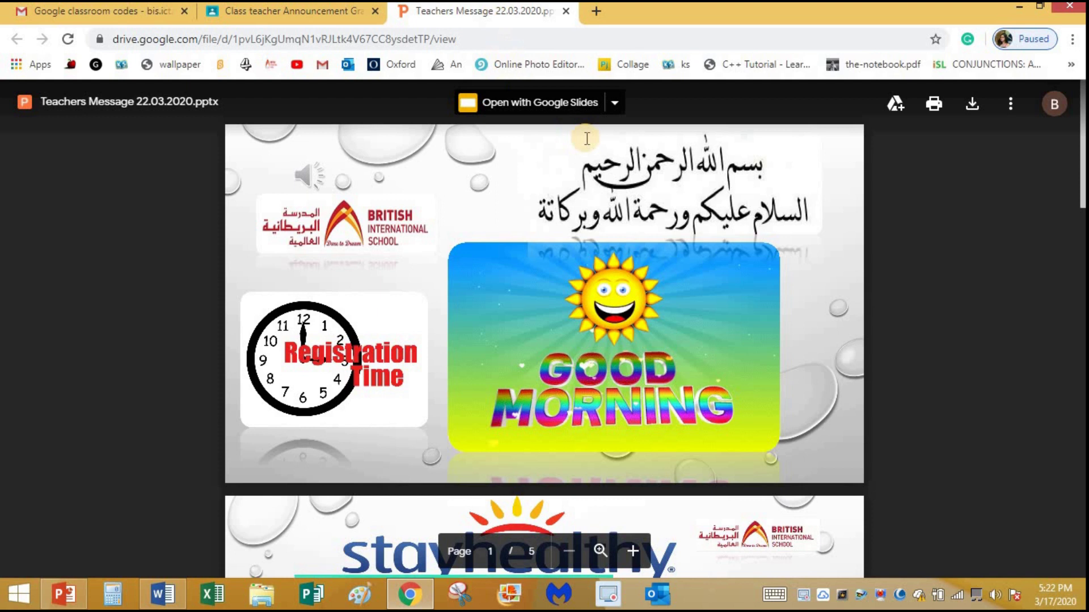
{"action": "left_click", "coordinate": [973, 106]}
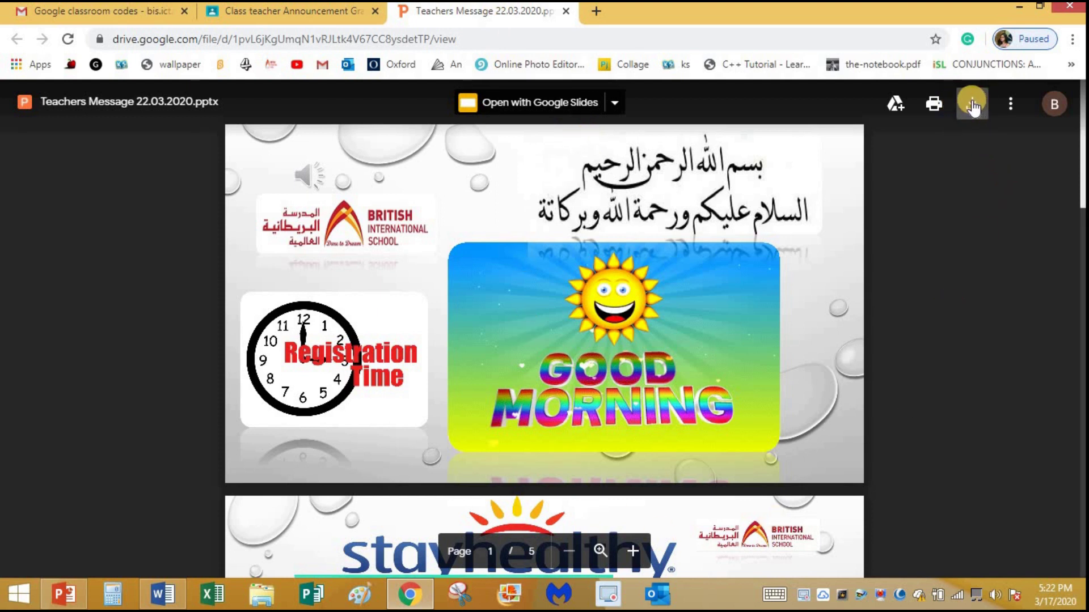
{"action": "left_click", "coordinate": [972, 105]}
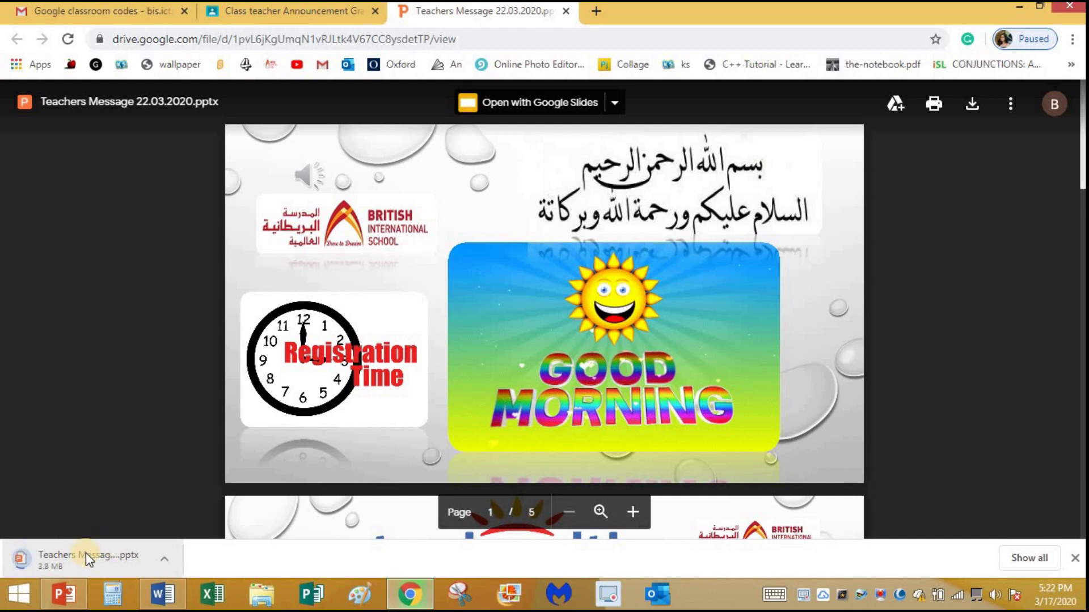
Open the downloaded presentation in PowerPoint, review timetable slides 3 and 4, then minimize it
{"action": "left_click", "coordinate": [64, 595]}
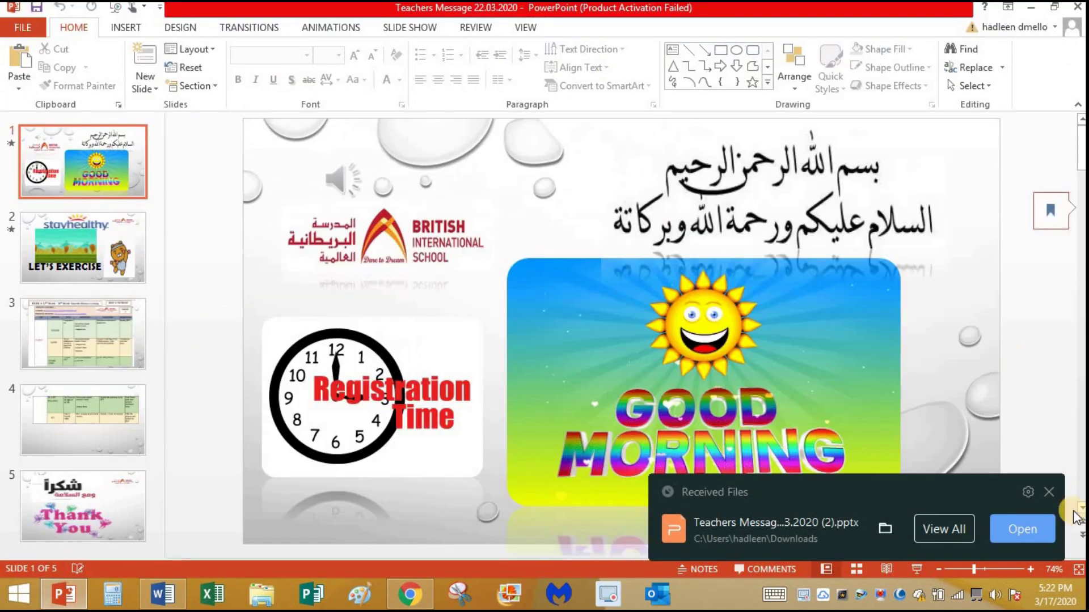
{"action": "left_click", "coordinate": [1049, 491]}
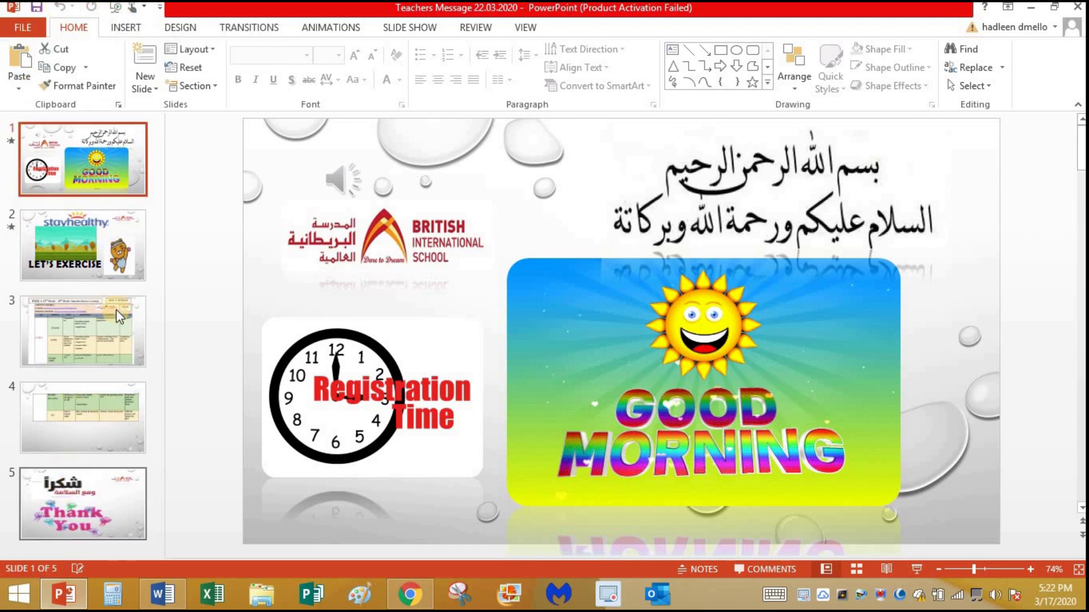
{"action": "left_click", "coordinate": [99, 315]}
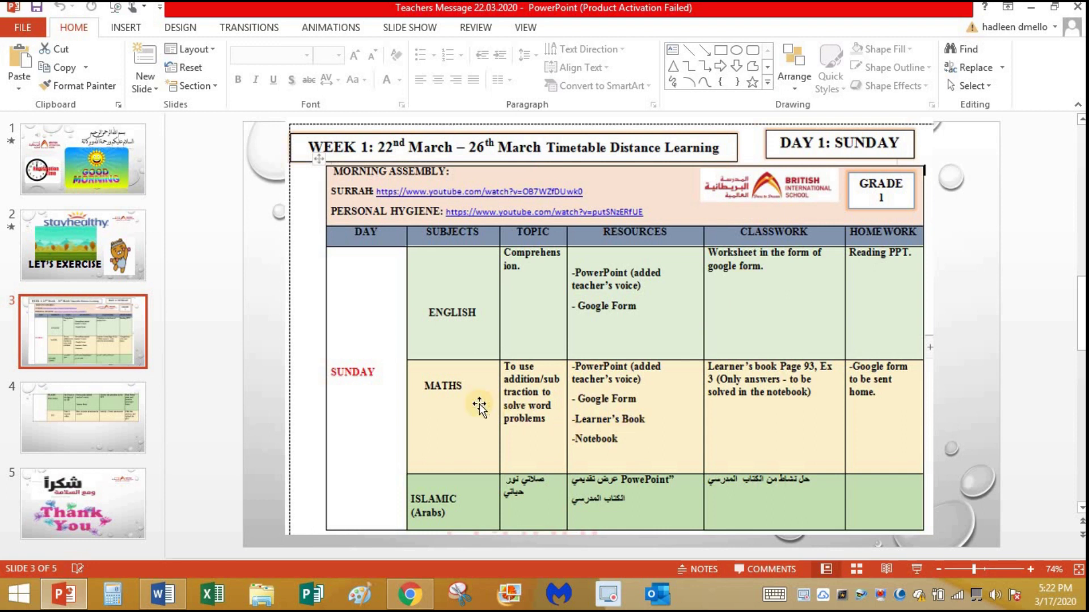
{"action": "left_click", "coordinate": [114, 422]}
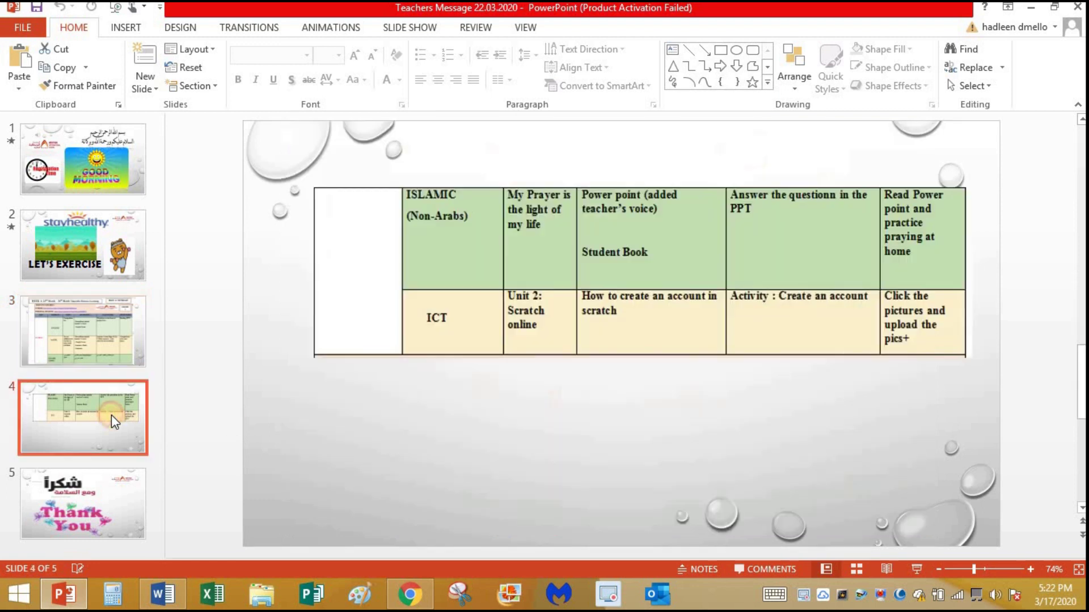
{"action": "left_click", "coordinate": [97, 348]}
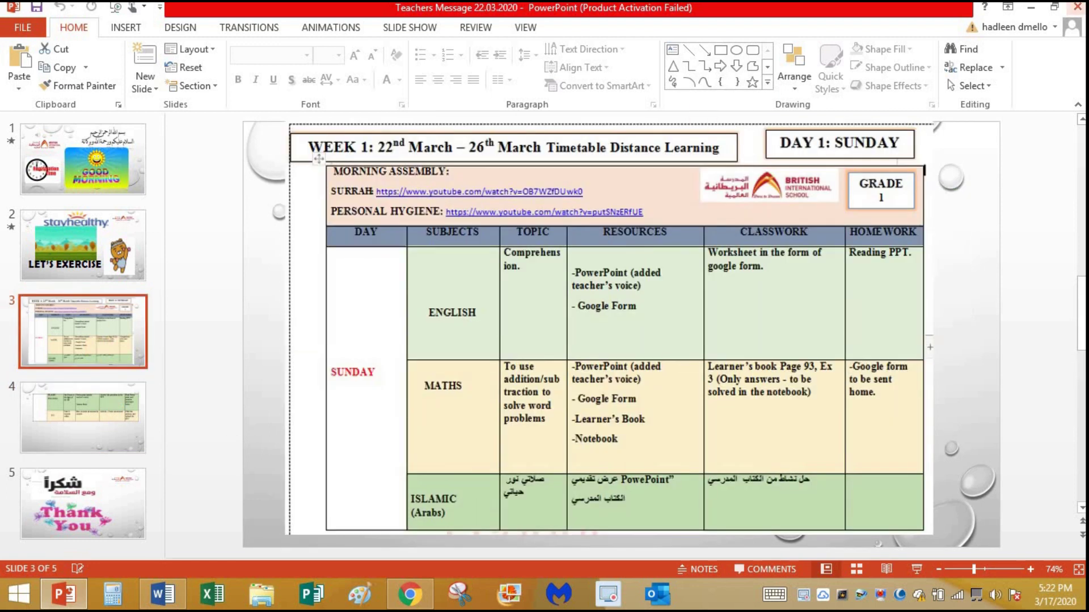
{"action": "left_click", "coordinate": [1031, 7]}
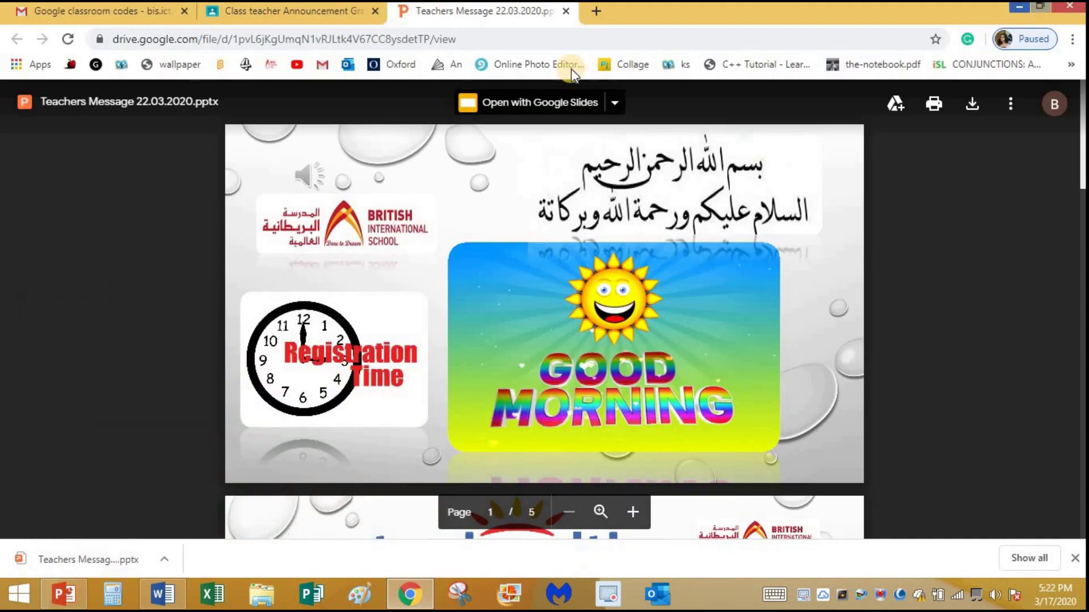
Close the Drive tab and the presentation preview in Classroom
{"action": "left_click", "coordinate": [566, 11]}
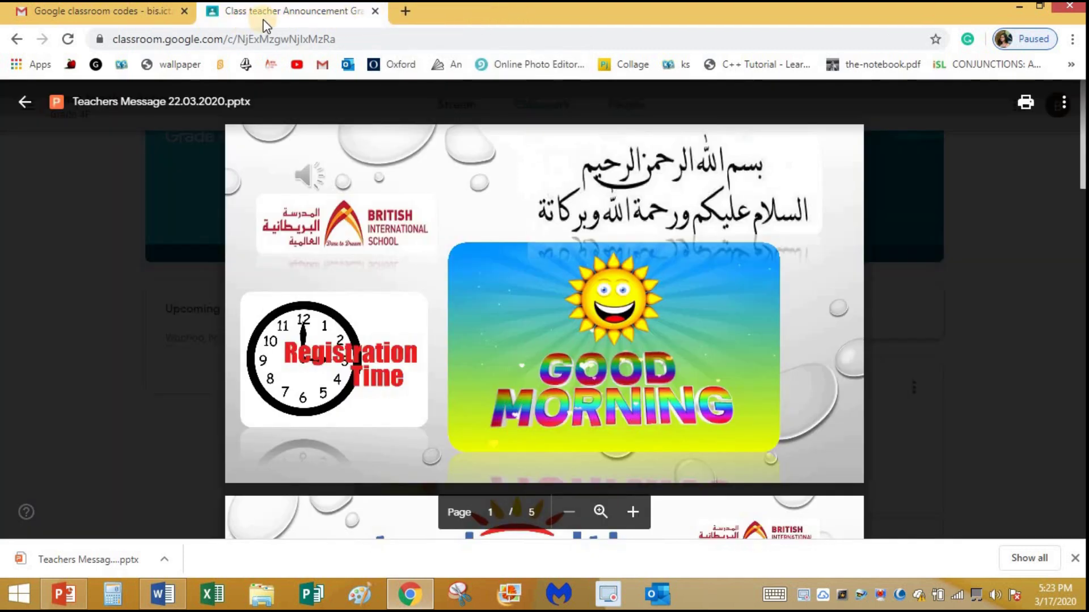
{"action": "left_click", "coordinate": [26, 110]}
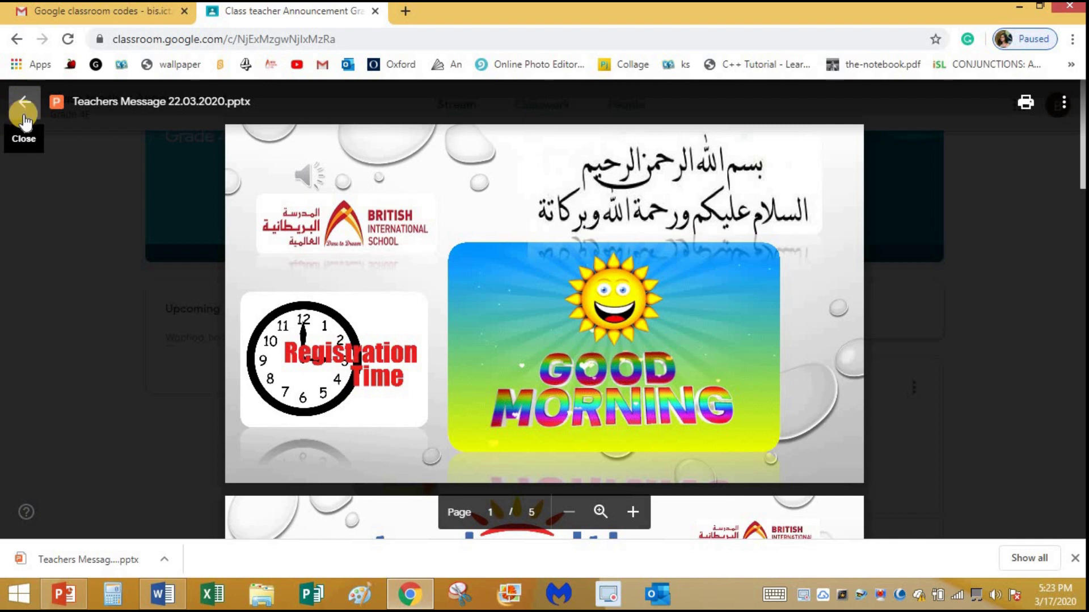
{"action": "left_click", "coordinate": [25, 113]}
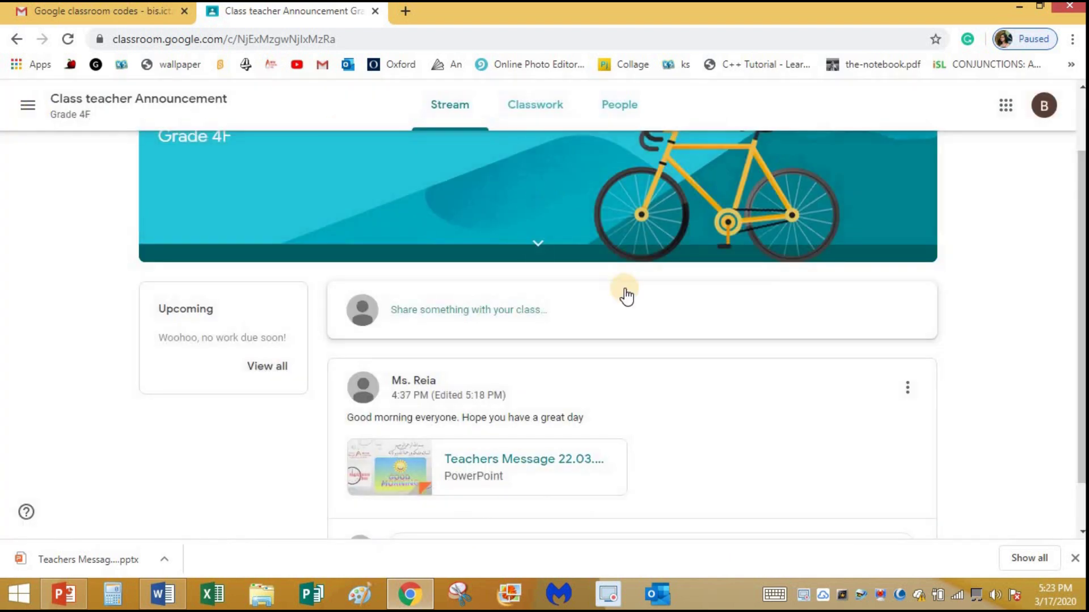
{"action": "scroll", "coordinate": [556, 441], "scroll_direction": "down", "scroll_amount": 1}
{"action": "scroll", "coordinate": [583, 389], "scroll_direction": "up", "scroll_amount": 3}
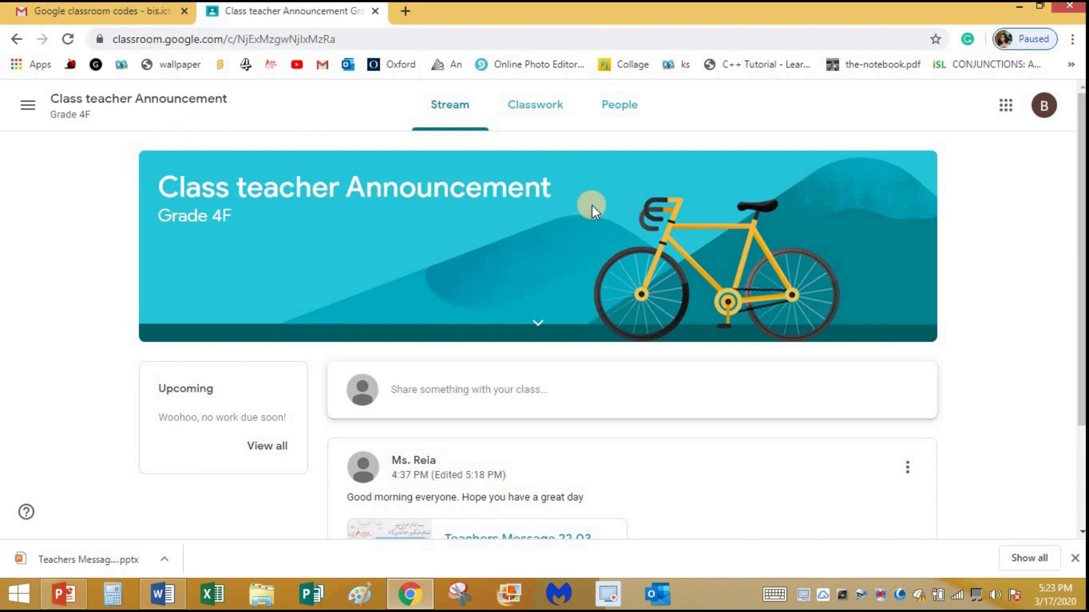
Go to the Classes home page through the navigation menu and bring up the add-class options
{"action": "left_click", "coordinate": [28, 114]}
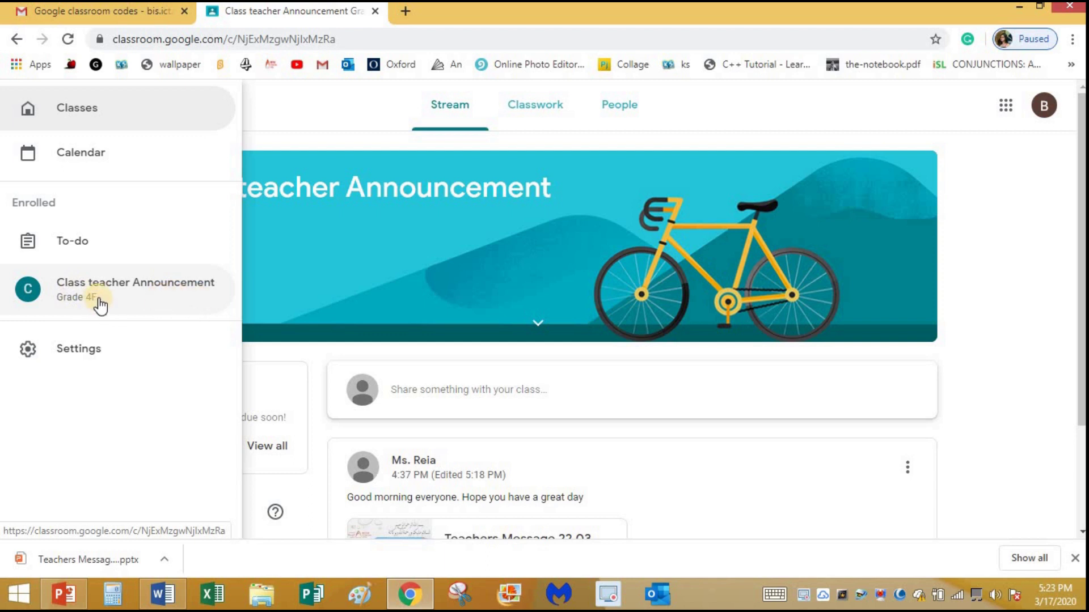
{"action": "left_click", "coordinate": [78, 111]}
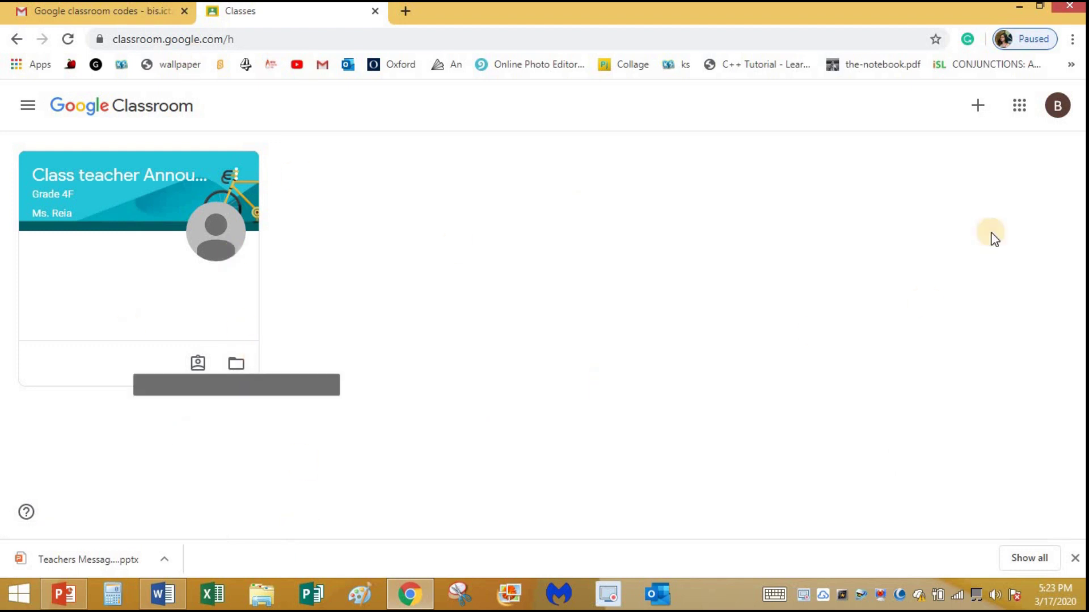
{"action": "left_click", "coordinate": [977, 107]}
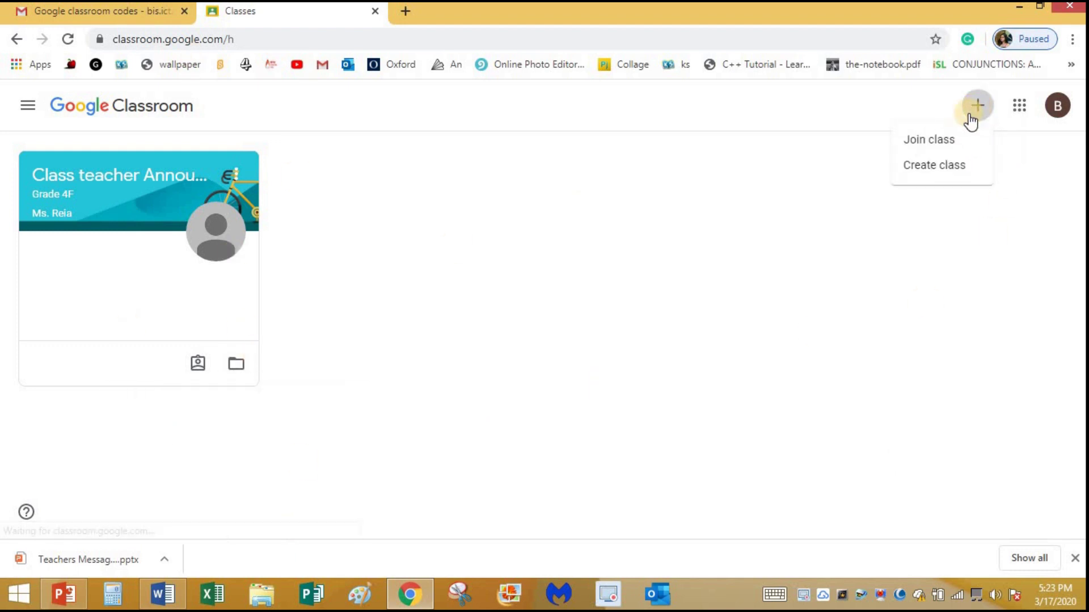
Join ENGLISH 1B by copying the English code from the email and pasting it
{"action": "left_click", "coordinate": [926, 140]}
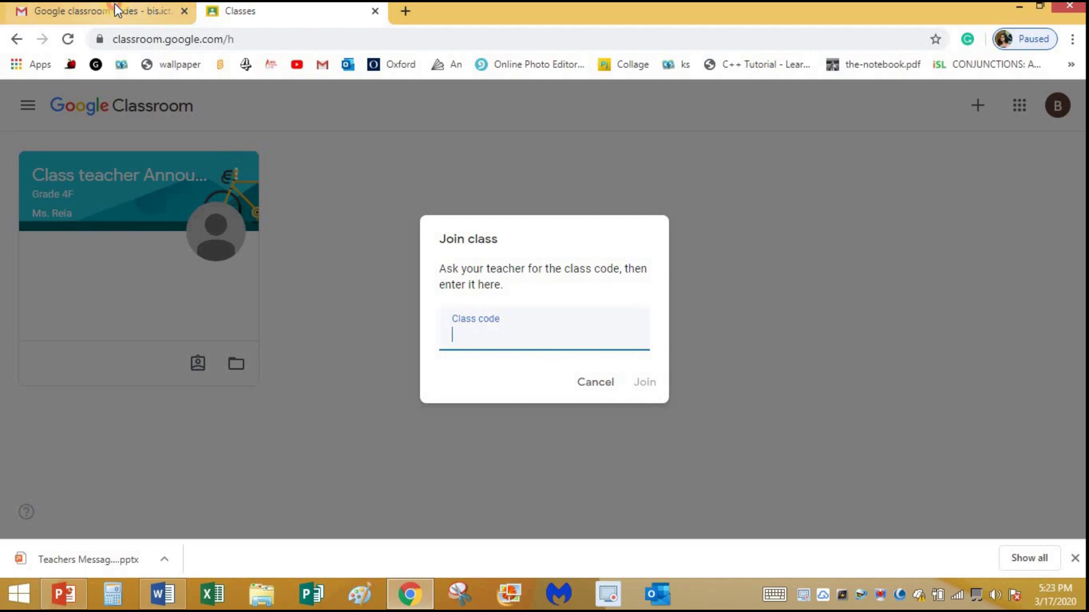
{"action": "left_click", "coordinate": [115, 6]}
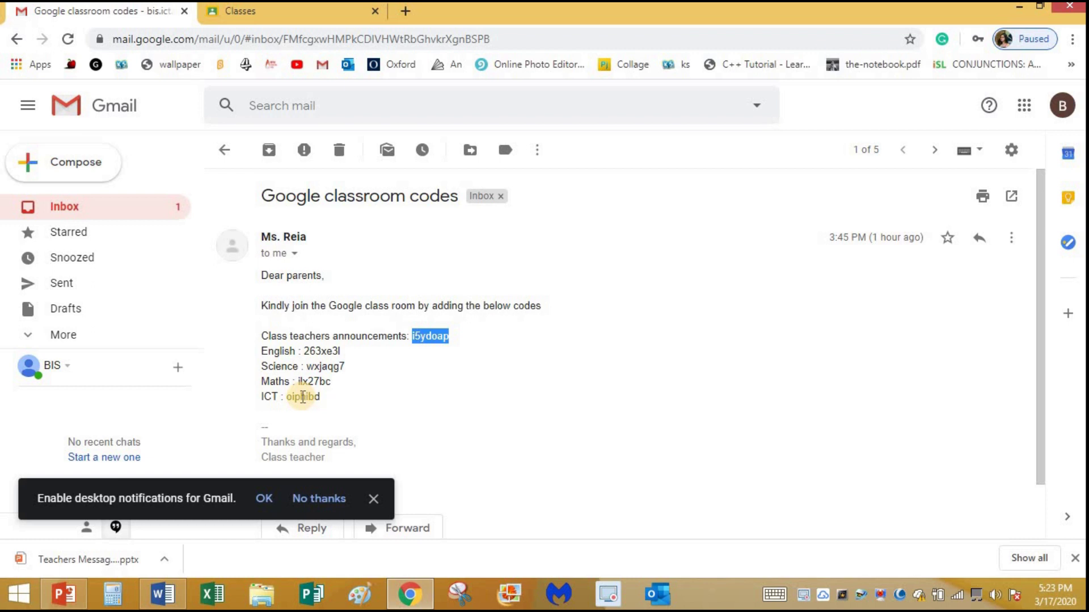
{"action": "double_click", "coordinate": [322, 353]}
{"action": "key", "text": "ctrl+c"}
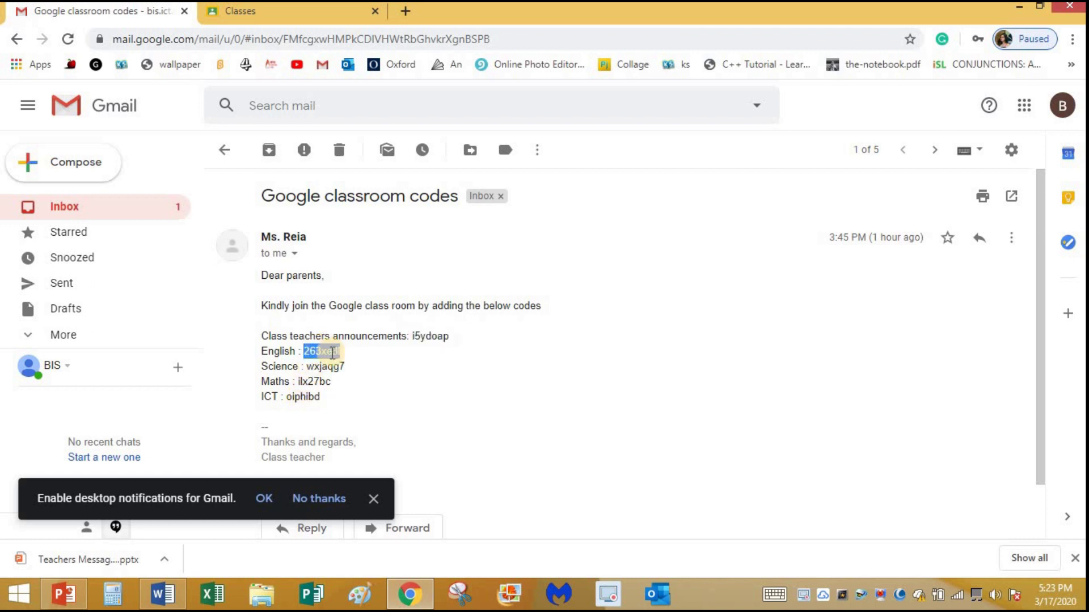
{"action": "left_click", "coordinate": [261, 8]}
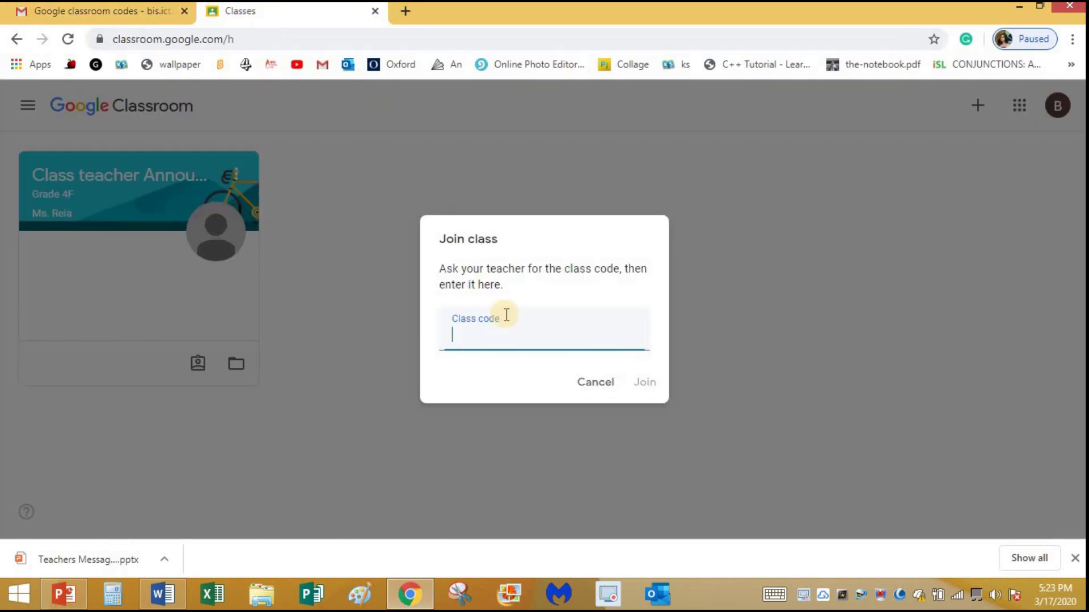
{"action": "key", "text": "ctrl+v"}
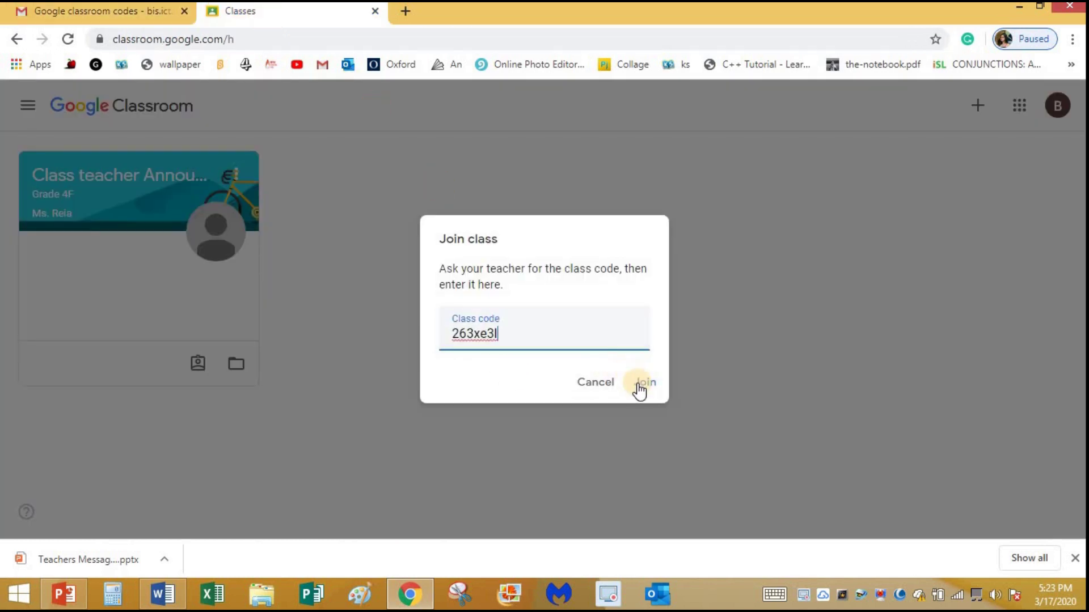
{"action": "left_click", "coordinate": [644, 383]}
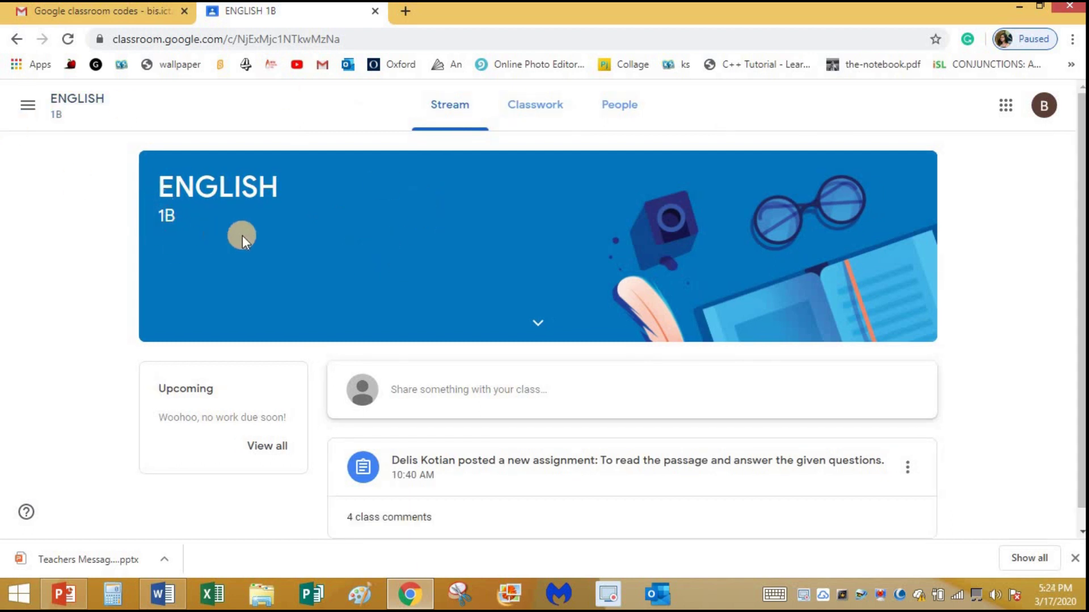
Preview the Reading Comprehension assignment from the stream, then switch to ENGLISH 1B's Classwork page
{"action": "scroll", "coordinate": [454, 280], "scroll_direction": "down", "scroll_amount": 1}
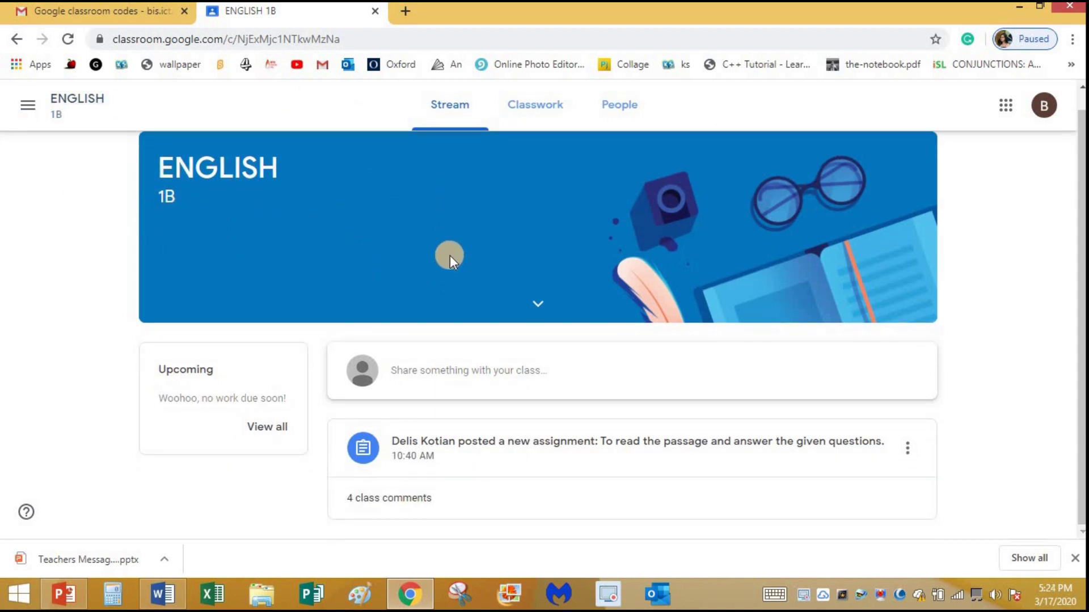
{"action": "scroll", "coordinate": [450, 255], "scroll_direction": "up", "scroll_amount": 1}
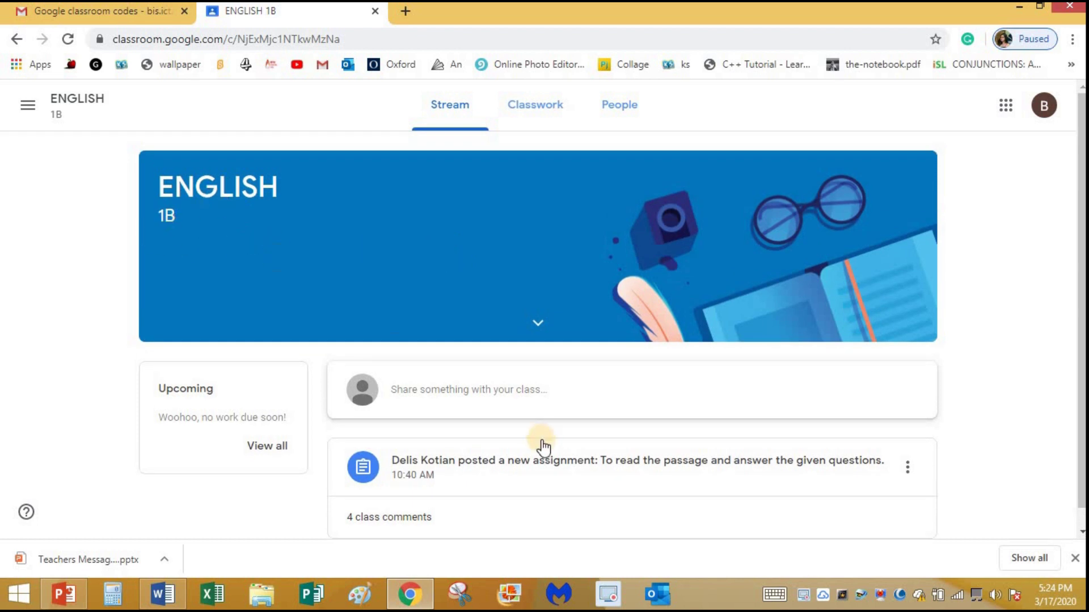
{"action": "scroll", "coordinate": [383, 442], "scroll_direction": "down", "scroll_amount": 1}
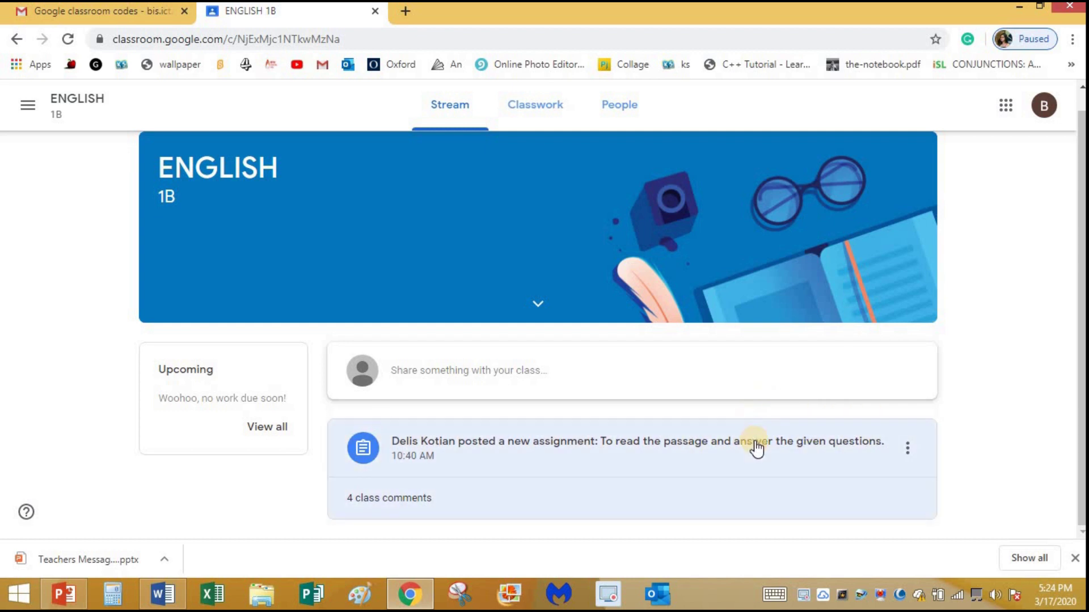
{"action": "left_click", "coordinate": [755, 448]}
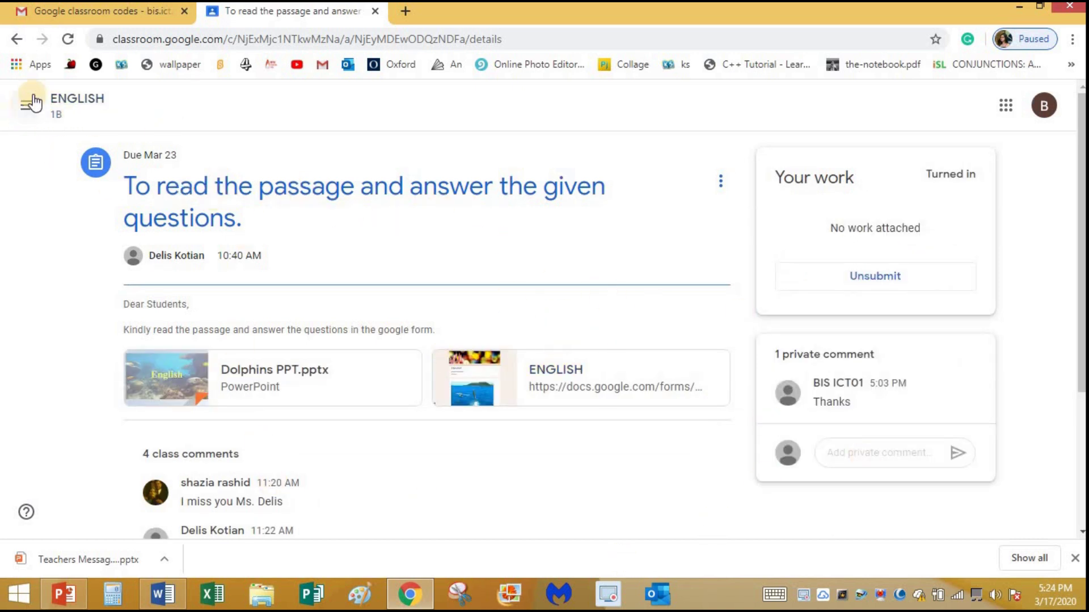
{"action": "left_click", "coordinate": [15, 38]}
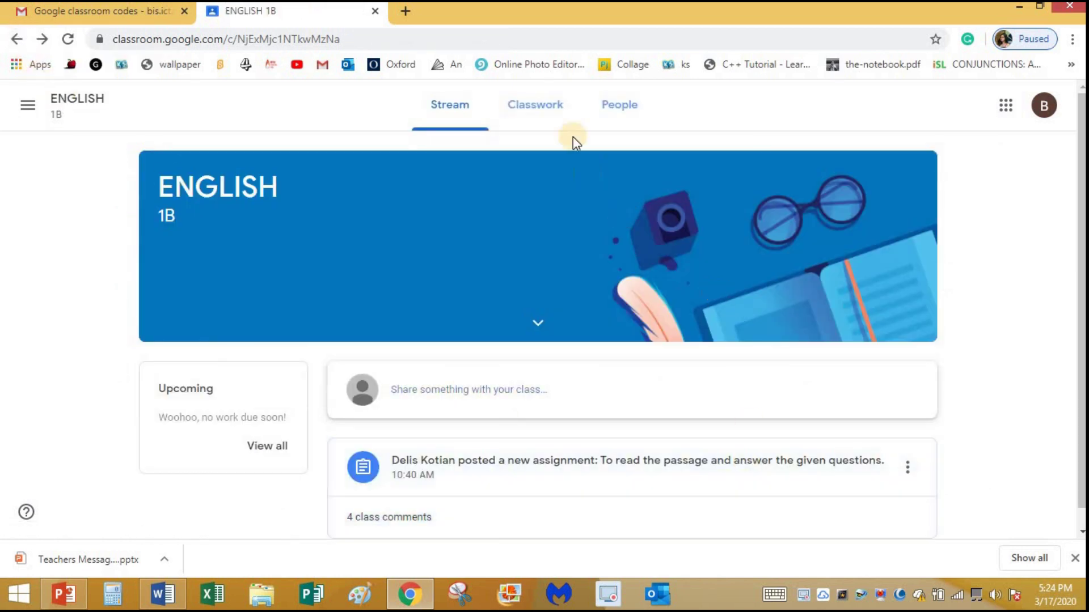
{"action": "left_click", "coordinate": [540, 111]}
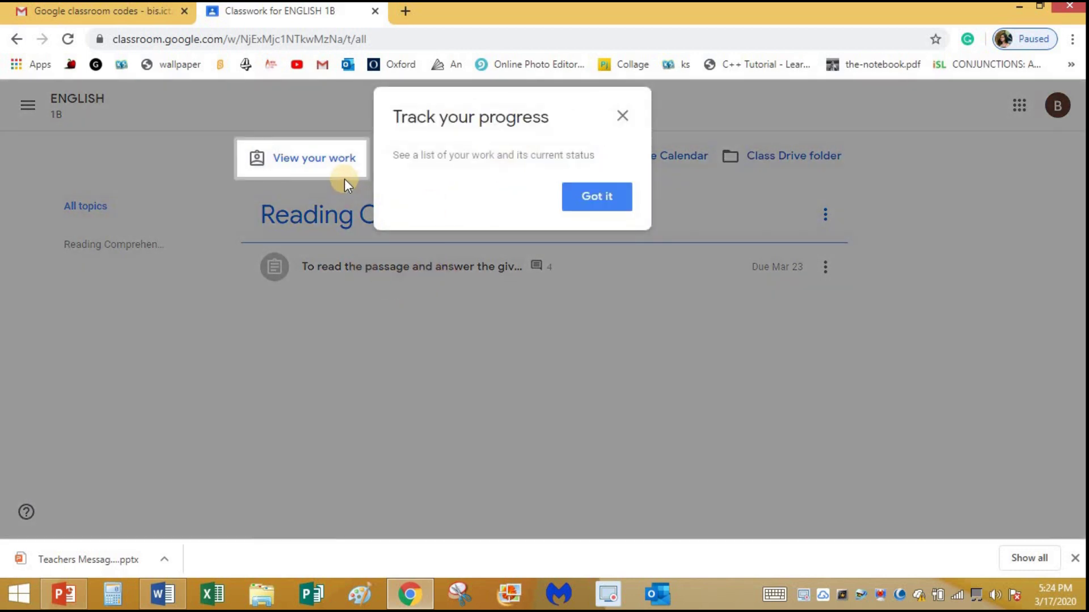
Dismiss the progress tip and open the 'To read the passage and answer the given questions' details page
{"action": "left_click", "coordinate": [609, 204]}
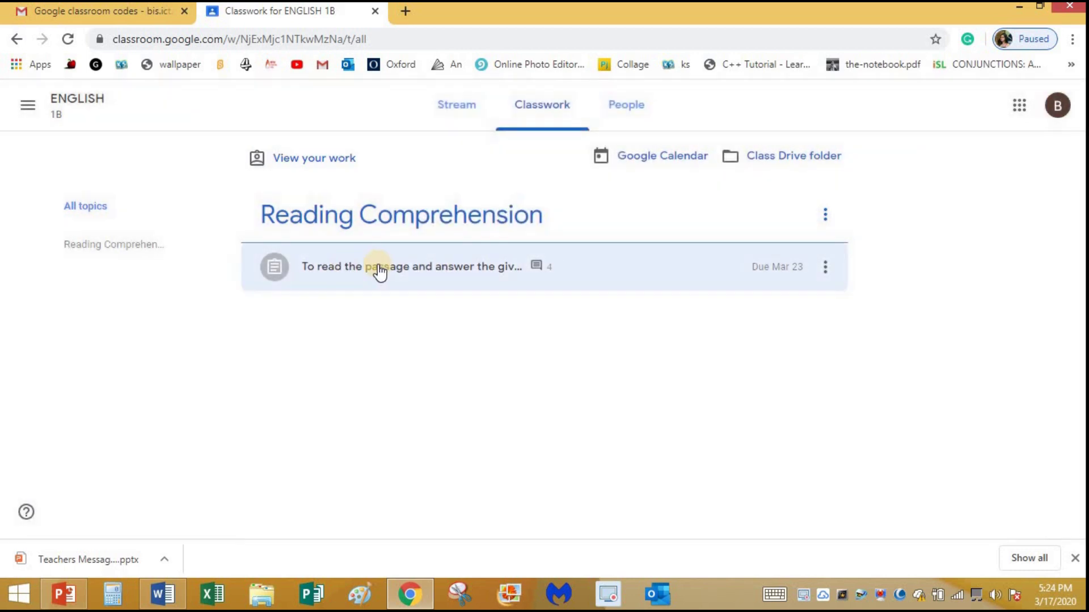
{"action": "left_click", "coordinate": [465, 277]}
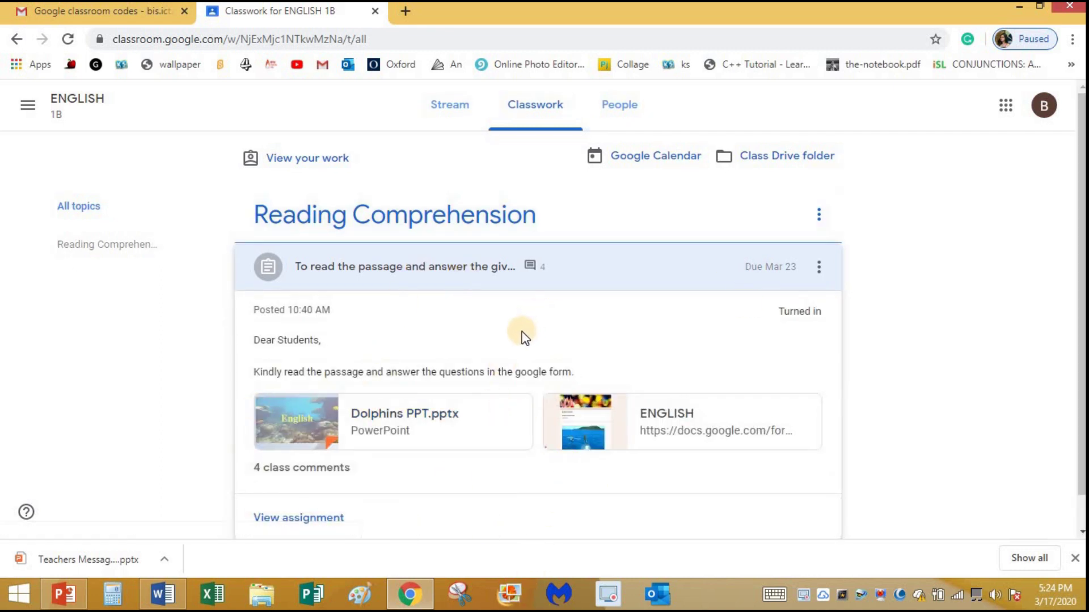
{"action": "scroll", "coordinate": [522, 331], "scroll_direction": "down", "scroll_amount": 1}
{"action": "left_click", "coordinate": [470, 231]}
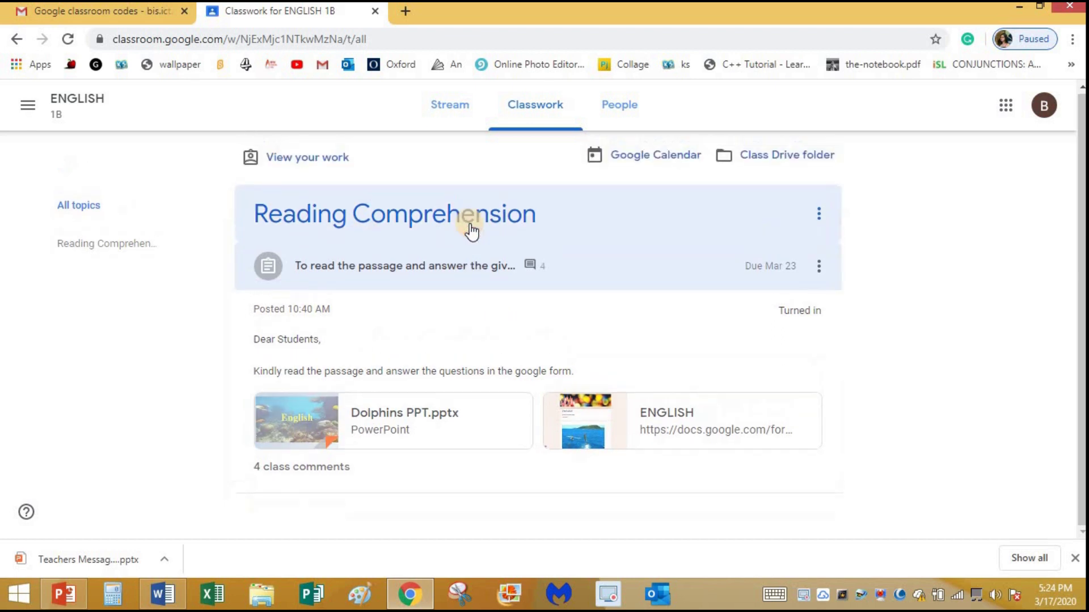
{"action": "left_click", "coordinate": [513, 262]}
{"action": "left_click", "coordinate": [513, 262]}
{"action": "left_click", "coordinate": [826, 271]}
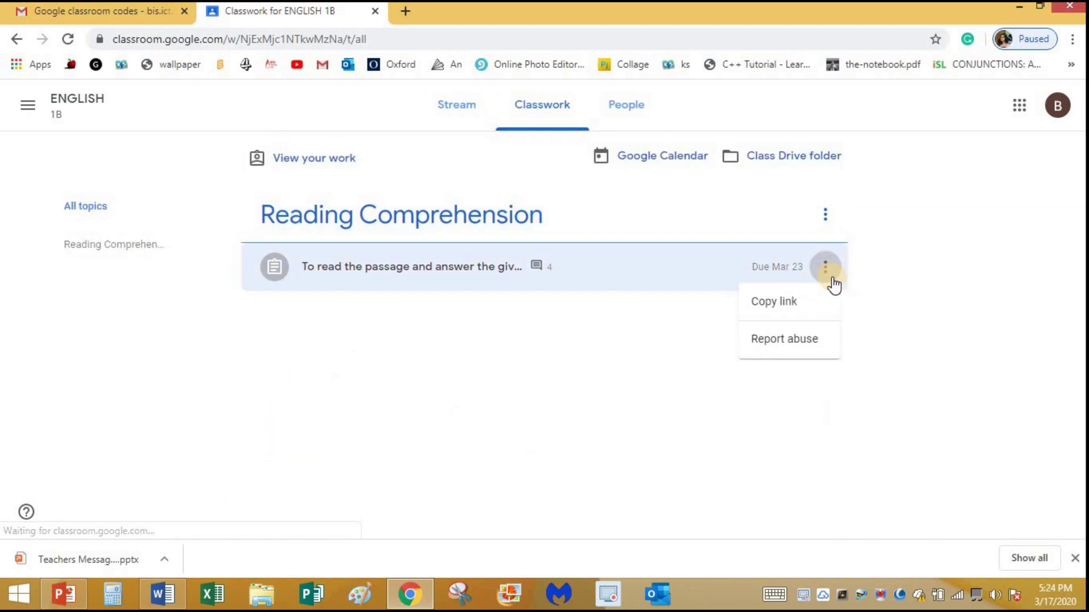
{"action": "left_click", "coordinate": [599, 276]}
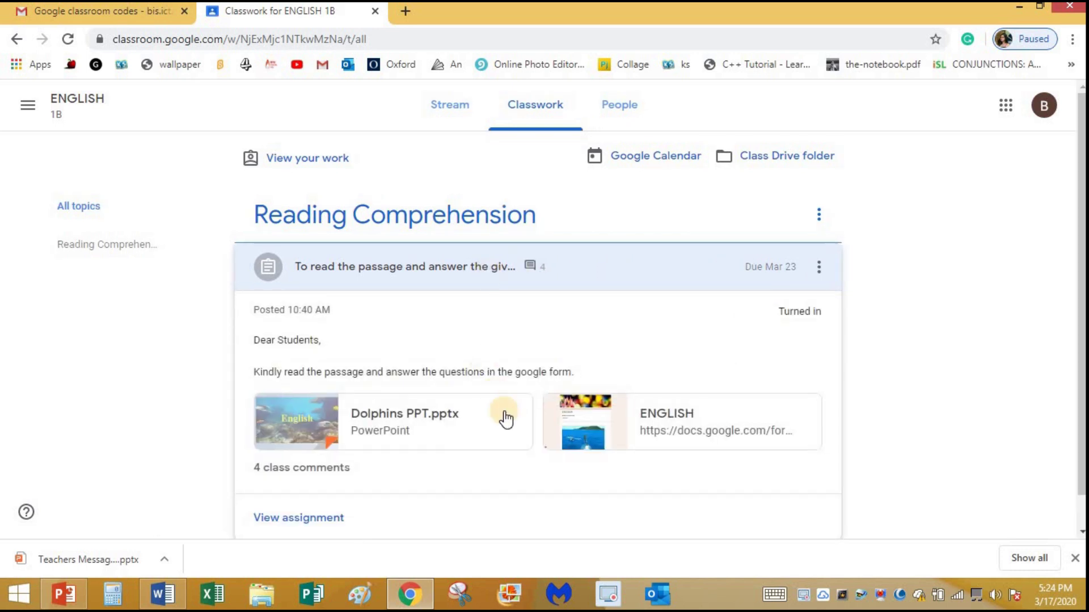
{"action": "scroll", "coordinate": [500, 416], "scroll_direction": "down", "scroll_amount": 1}
{"action": "left_click", "coordinate": [286, 486]}
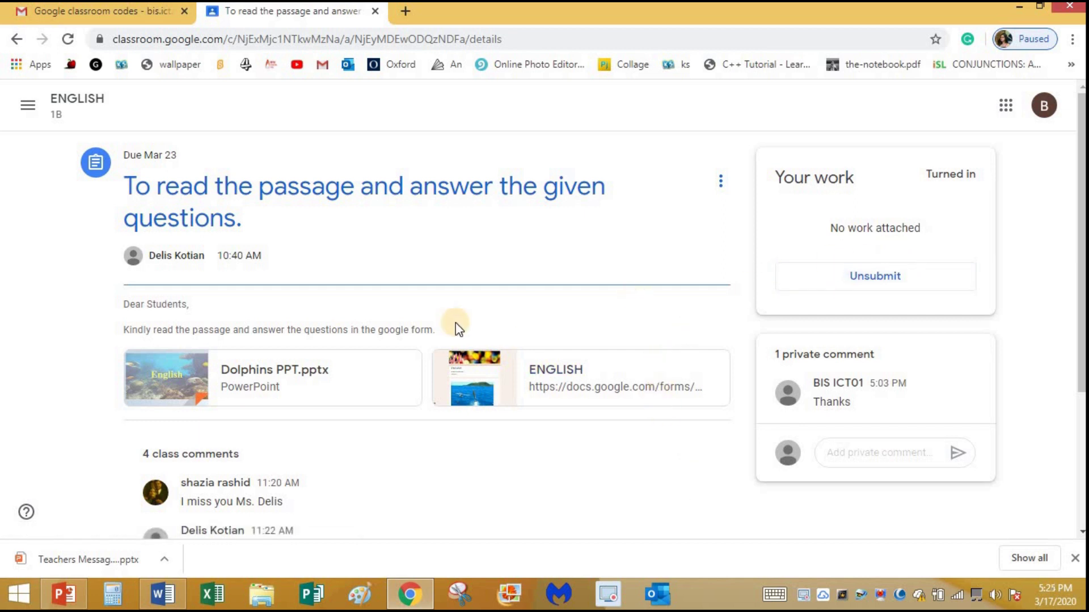
Unsubmit the turned-in reading assignment, returning its status to Assigned
{"action": "left_click", "coordinate": [877, 282]}
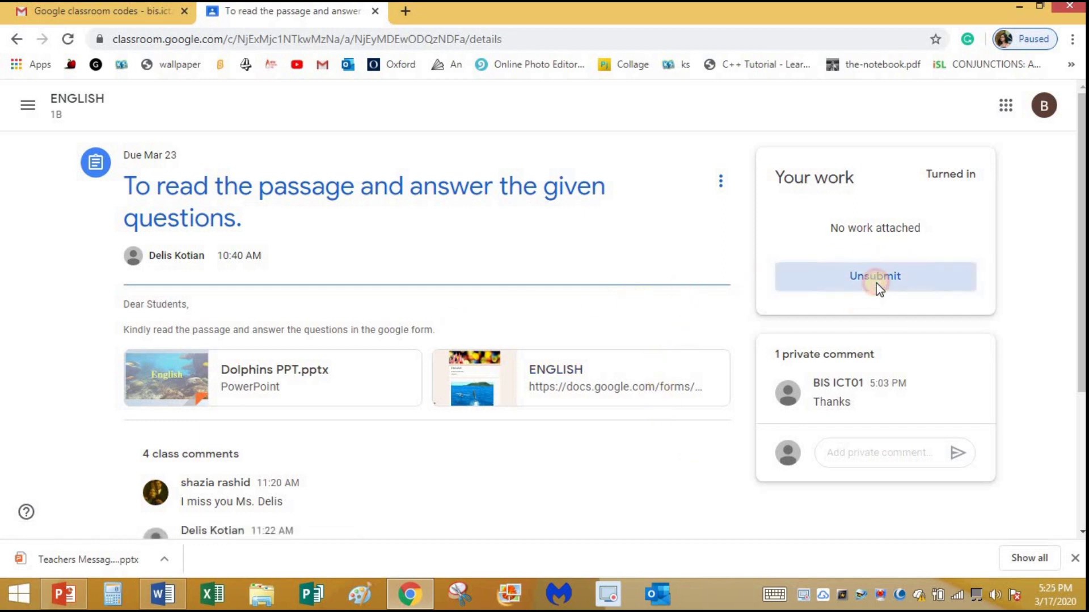
{"action": "left_click", "coordinate": [626, 361]}
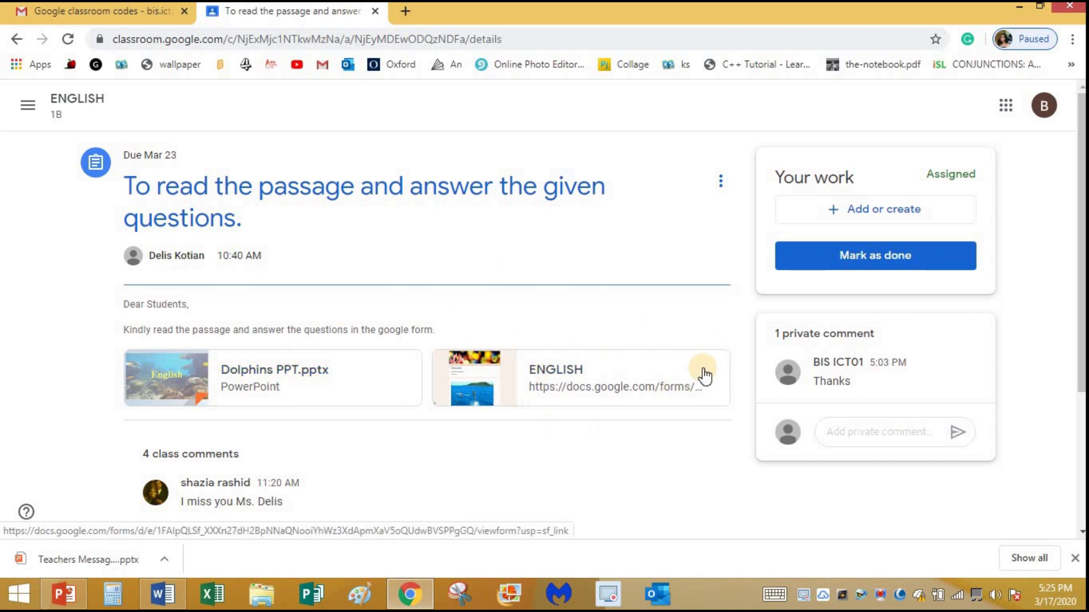
Scroll through the ENGLISH reading comprehension form, try Submit, then go back to Classroom
{"action": "left_click", "coordinate": [592, 372]}
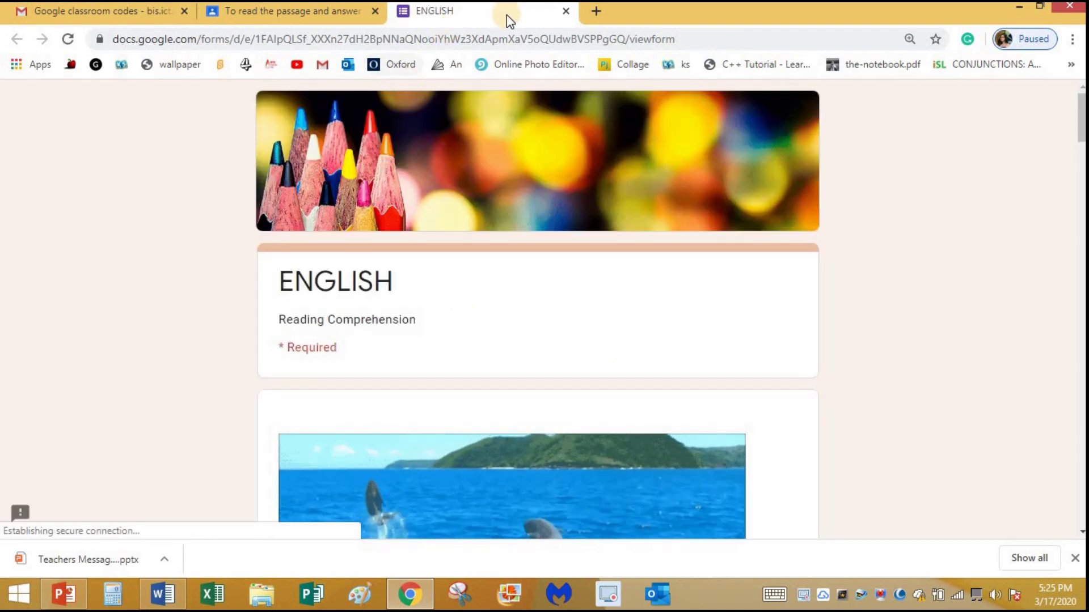
{"action": "scroll", "coordinate": [433, 445], "scroll_direction": "down", "scroll_amount": 5}
{"action": "scroll", "coordinate": [431, 434], "scroll_direction": "down", "scroll_amount": 20}
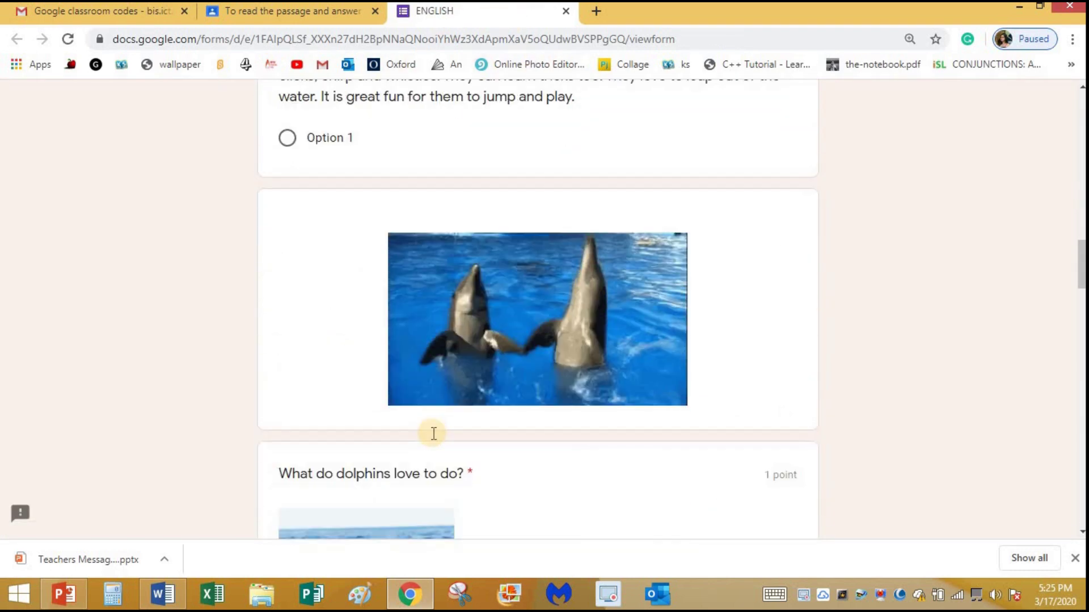
{"action": "scroll", "coordinate": [432, 431], "scroll_direction": "down", "scroll_amount": 20}
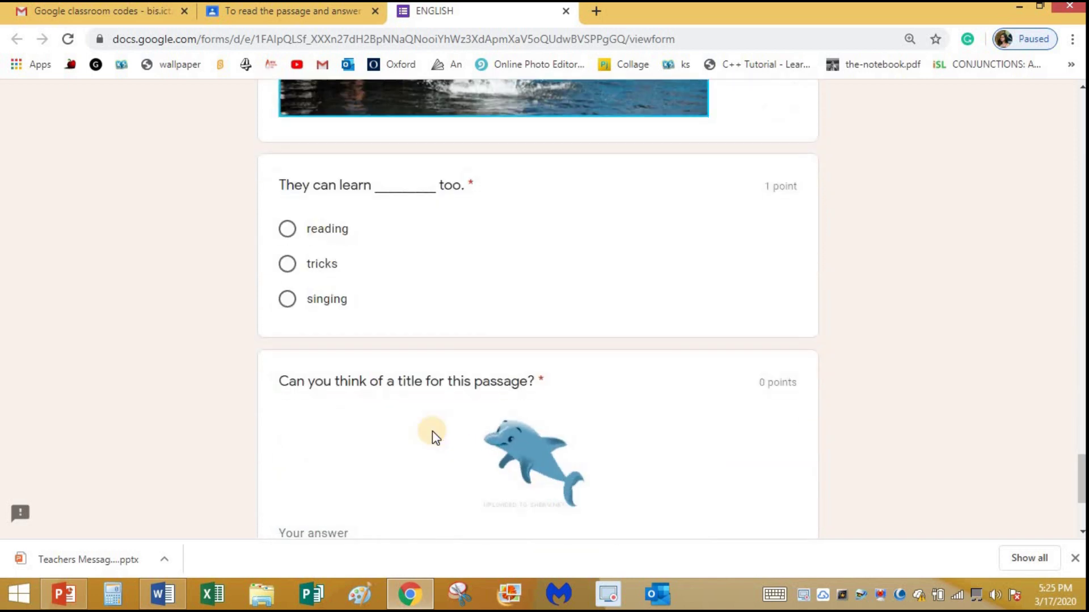
{"action": "left_click", "coordinate": [304, 397]}
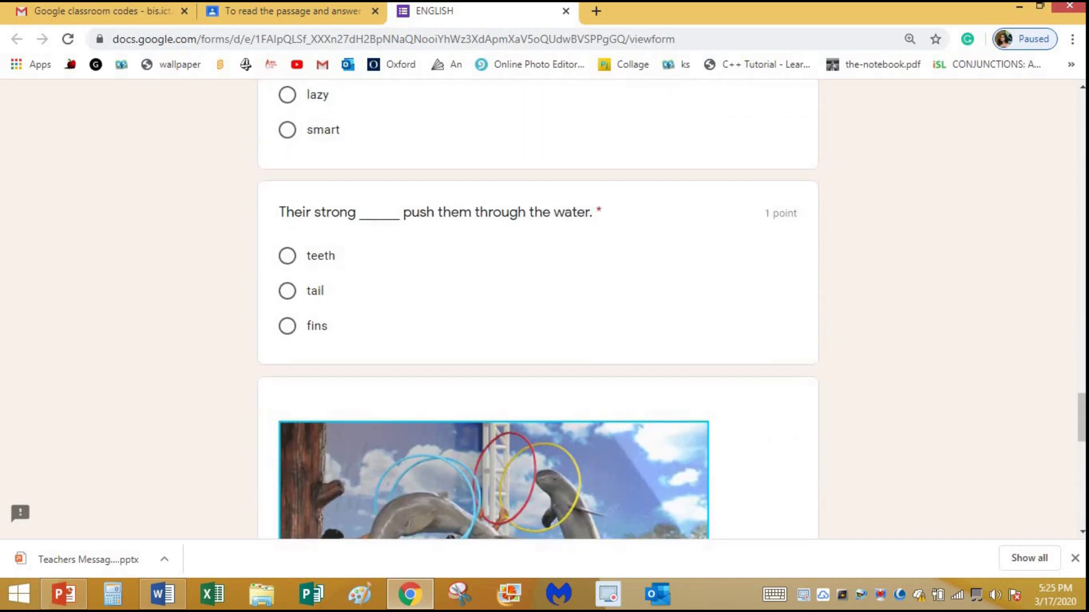
{"action": "left_click", "coordinate": [300, 10]}
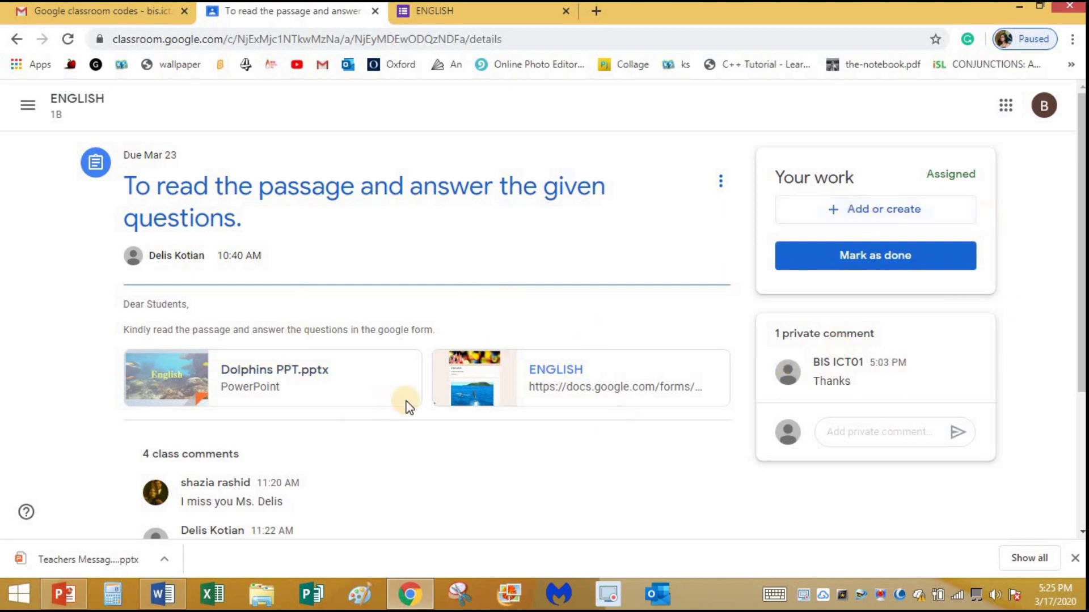
Mark the reading assignment as done without attaching any work
{"action": "left_click", "coordinate": [893, 257]}
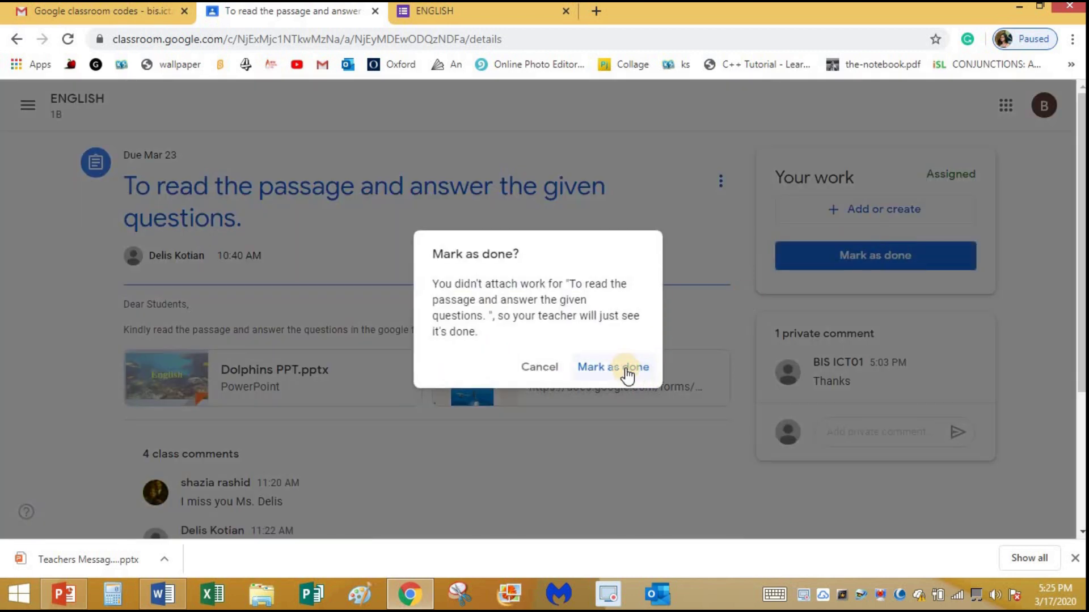
{"action": "left_click", "coordinate": [624, 368]}
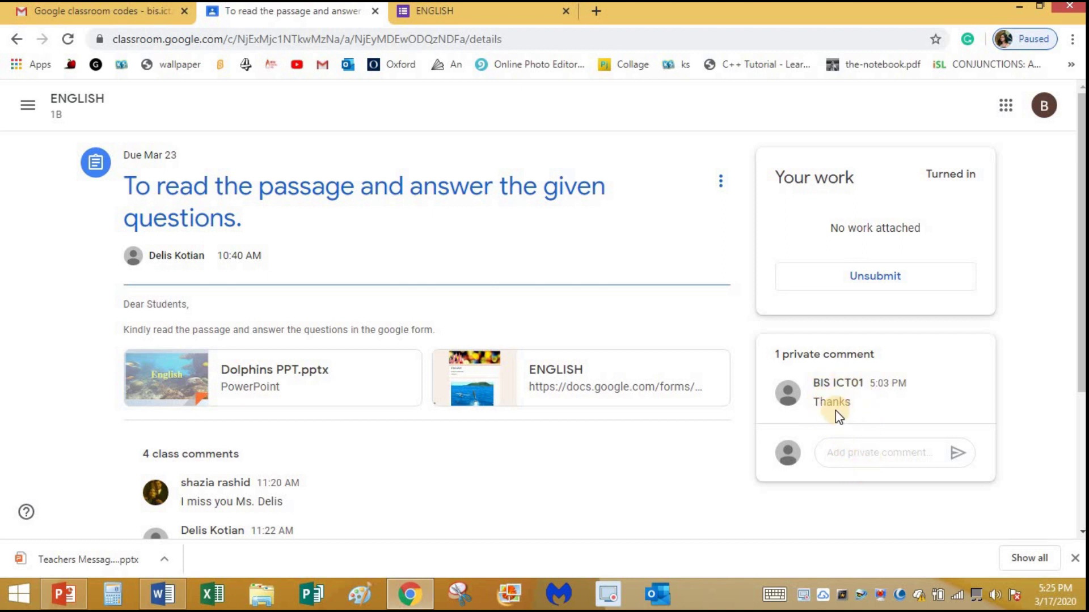
Send the private comment 'Teacher please explain the assignment' to the teacher
{"action": "left_click", "coordinate": [848, 453]}
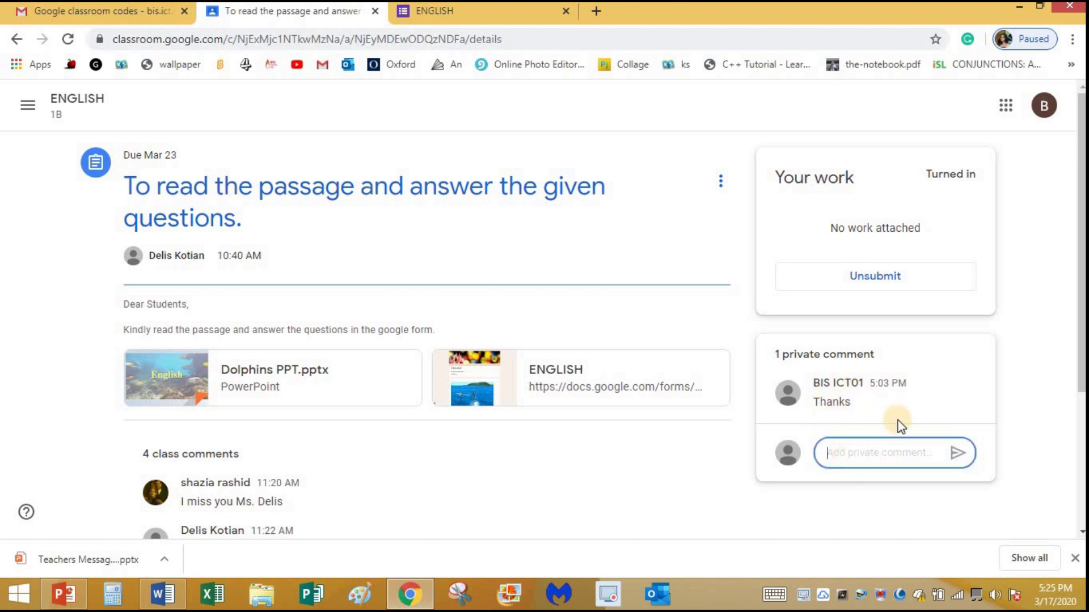
{"action": "mouse_move", "coordinate": [896, 399]}
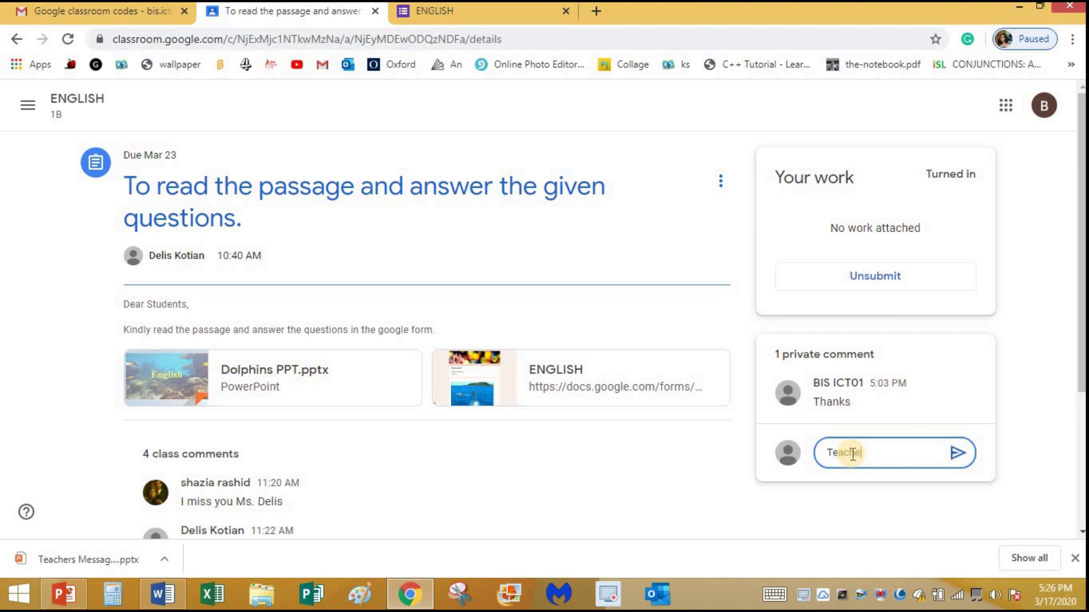
{"action": "type", "text": "ase explain the assignment"}
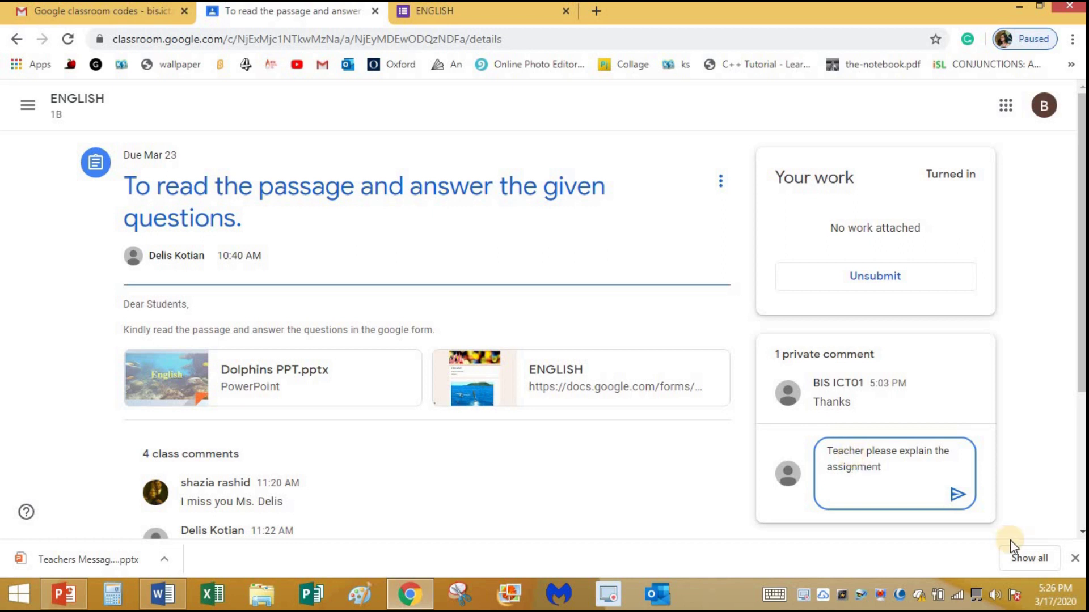
{"action": "left_click", "coordinate": [958, 493]}
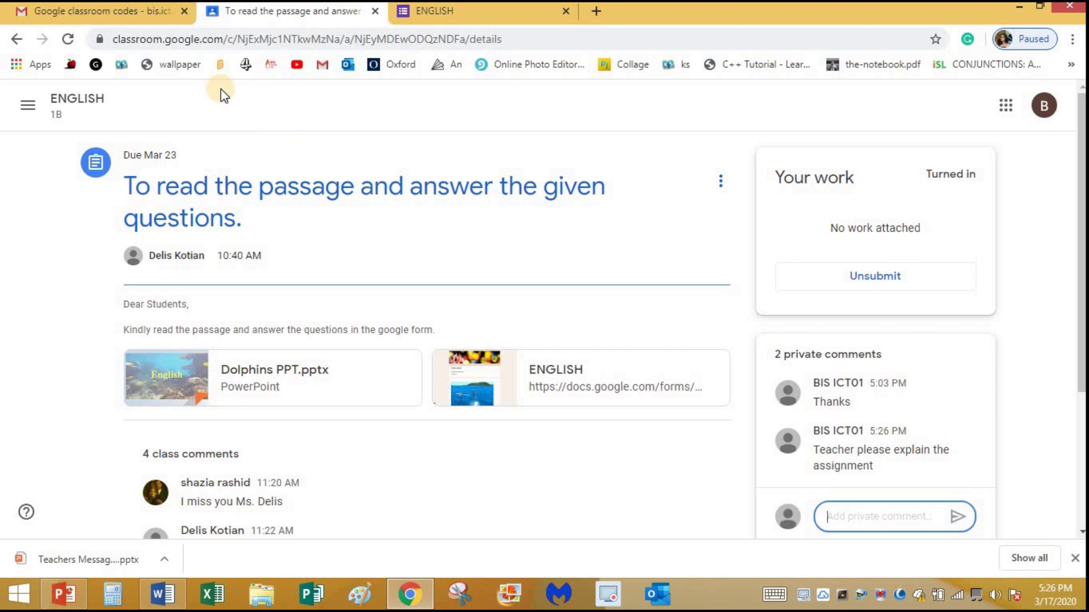
Go to the Classes overview from the navigation menu and bring up the join/create class options
{"action": "left_click", "coordinate": [29, 106]}
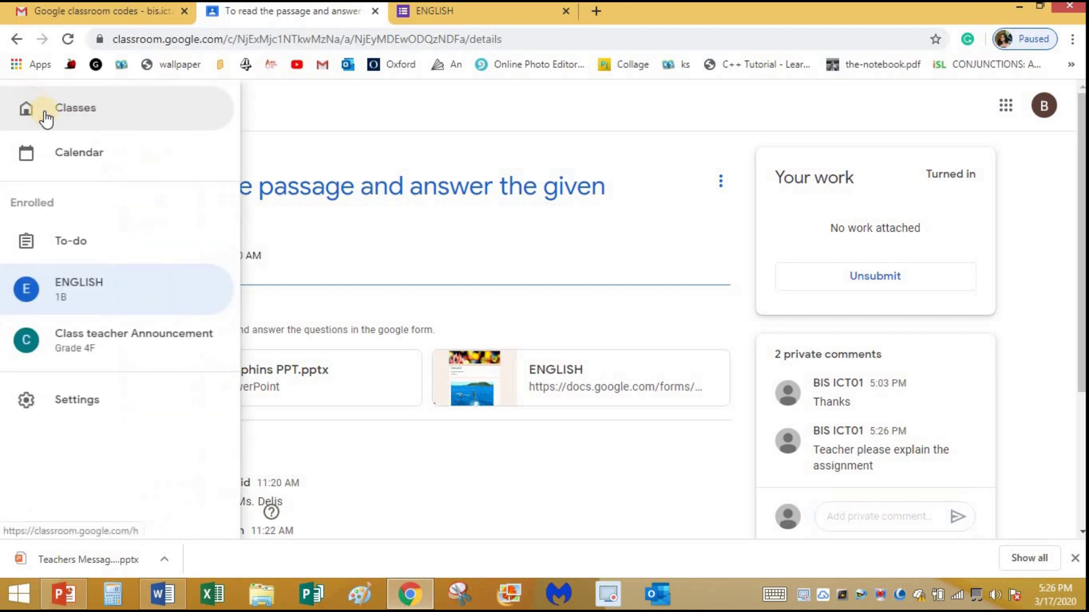
{"action": "left_click", "coordinate": [97, 109]}
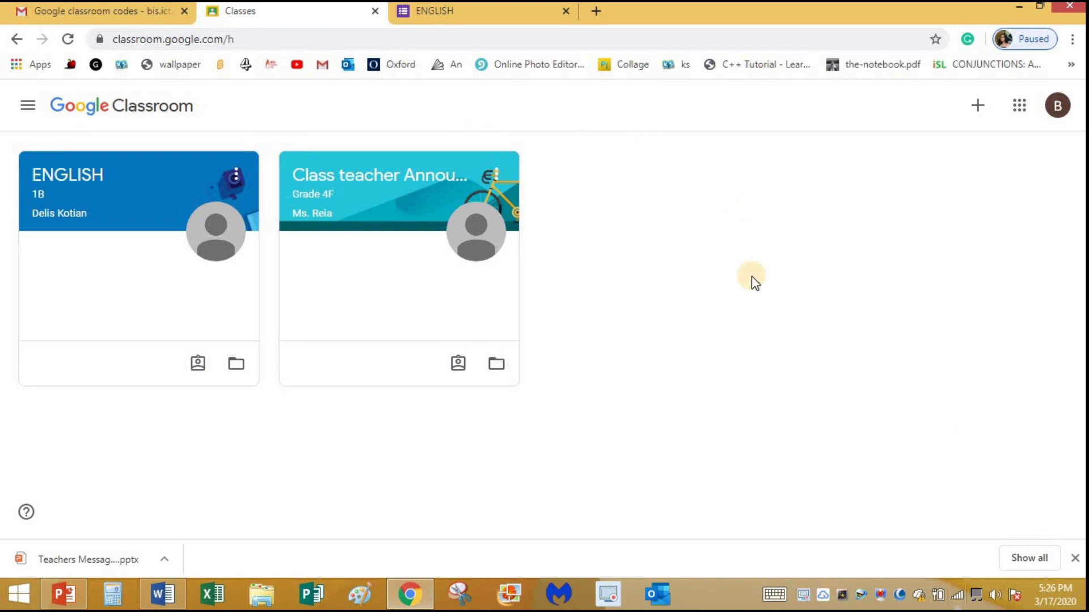
{"action": "left_click", "coordinate": [974, 109]}
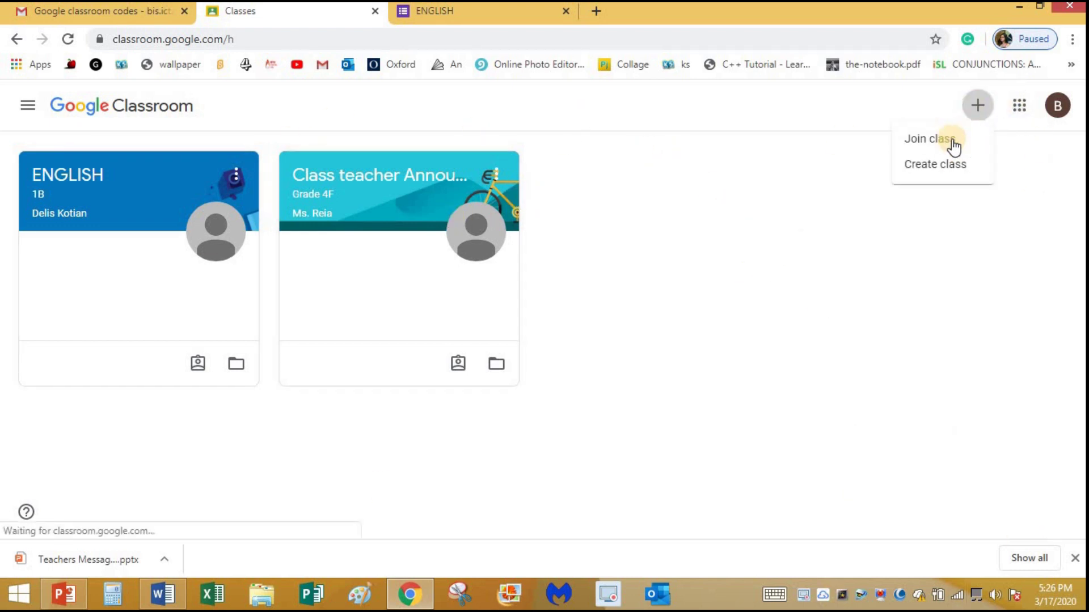